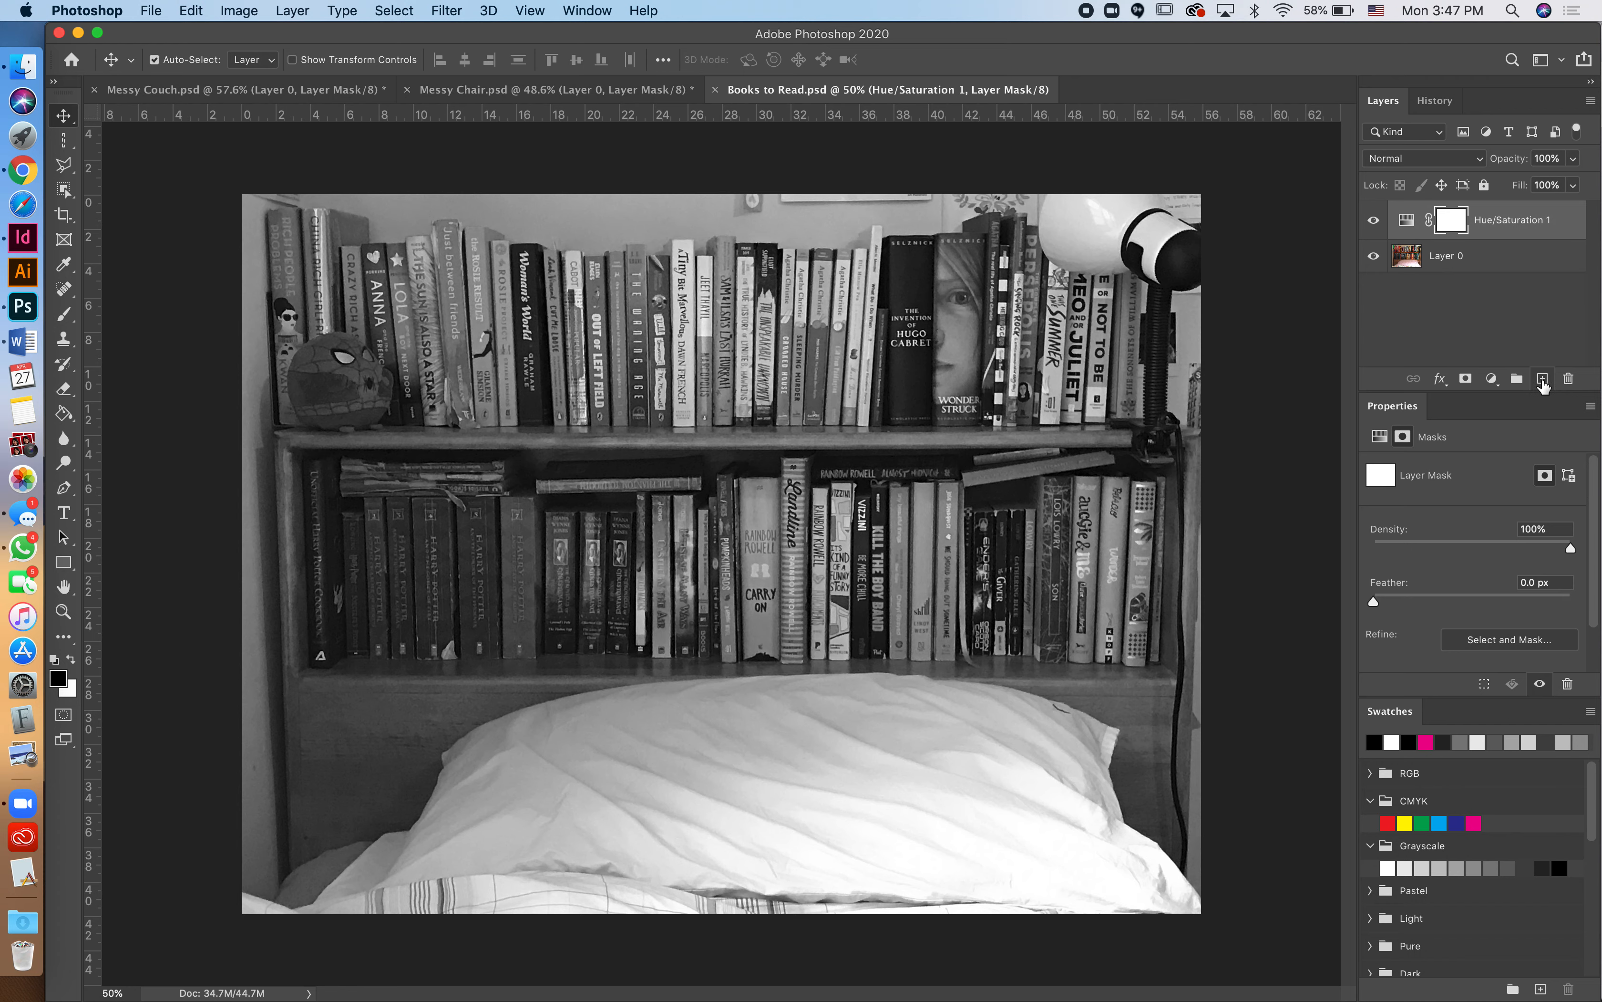
Add a new layer above the Hue/Saturation adjustment and start a Polygonal Lasso outline around the headboard's left edge and upper shelf board
click(1543, 378)
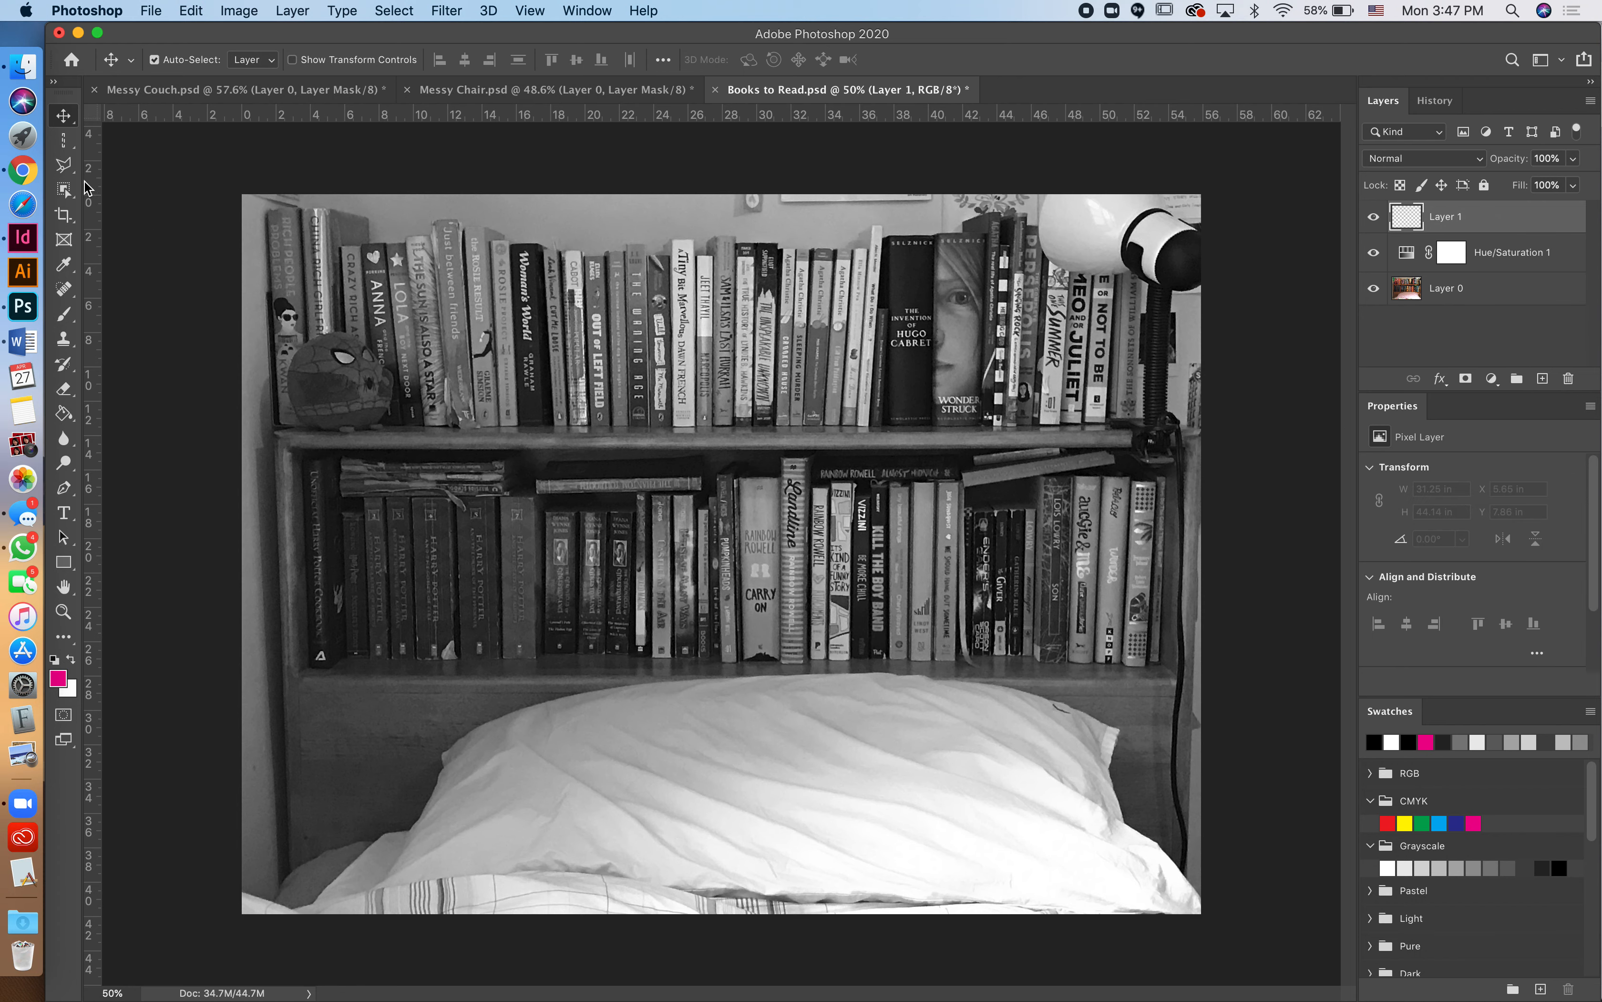
click(64, 165)
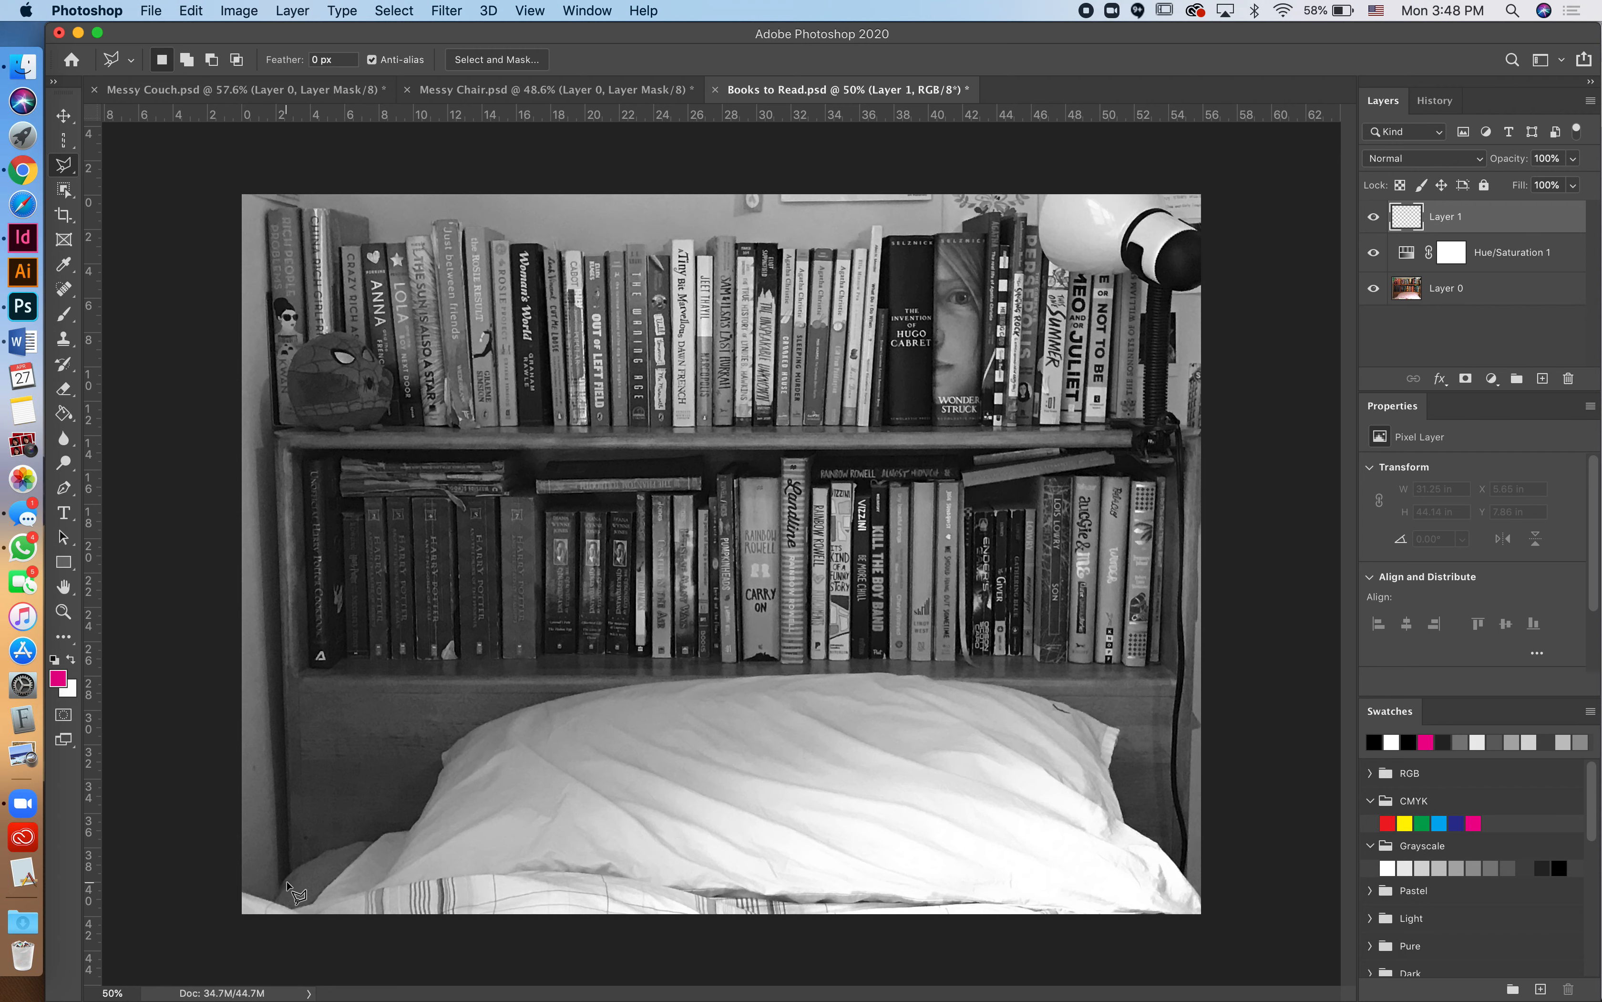
click(288, 882)
click(276, 434)
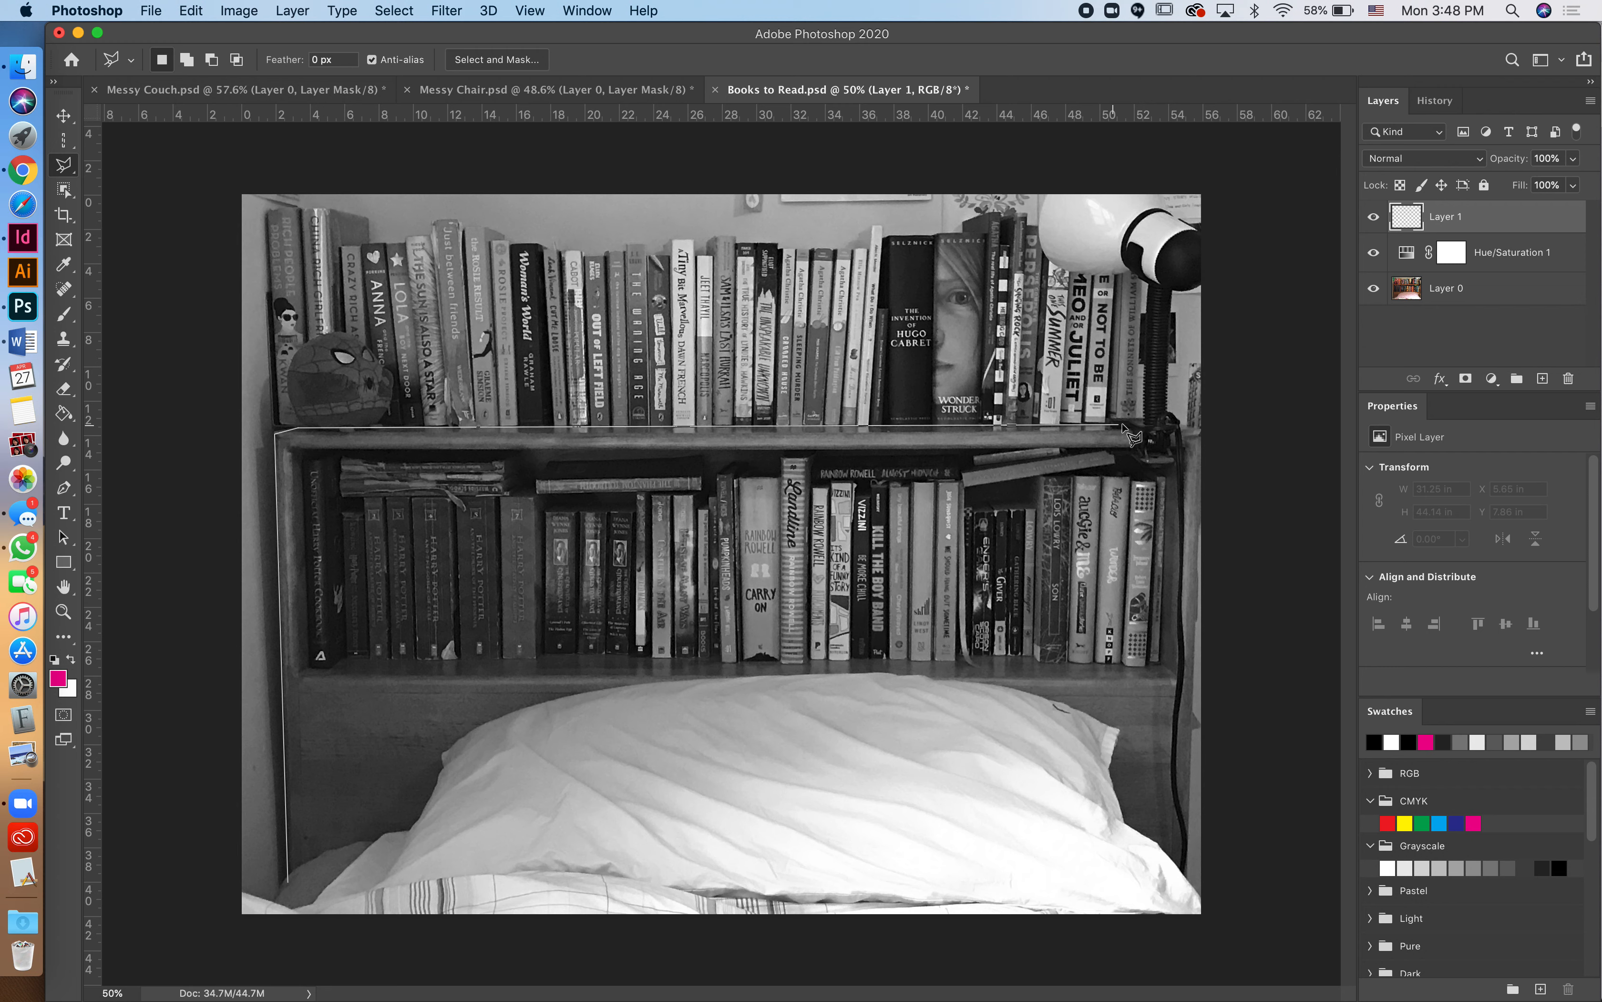
click(1120, 425)
click(1136, 436)
click(1137, 448)
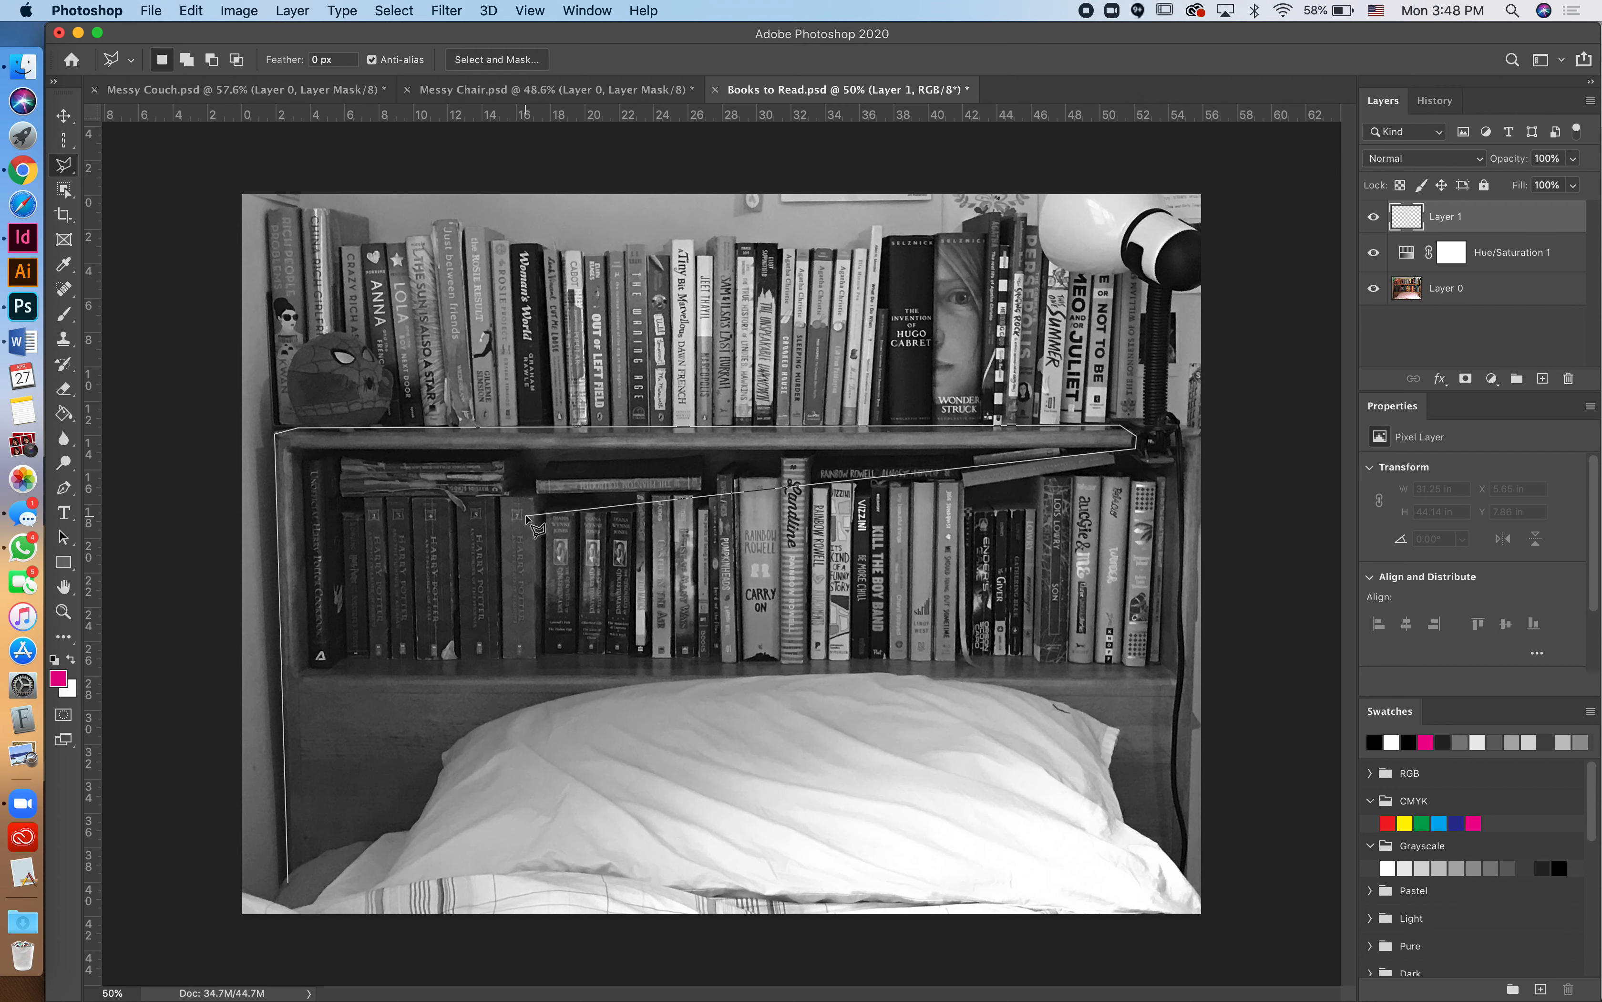
click(291, 450)
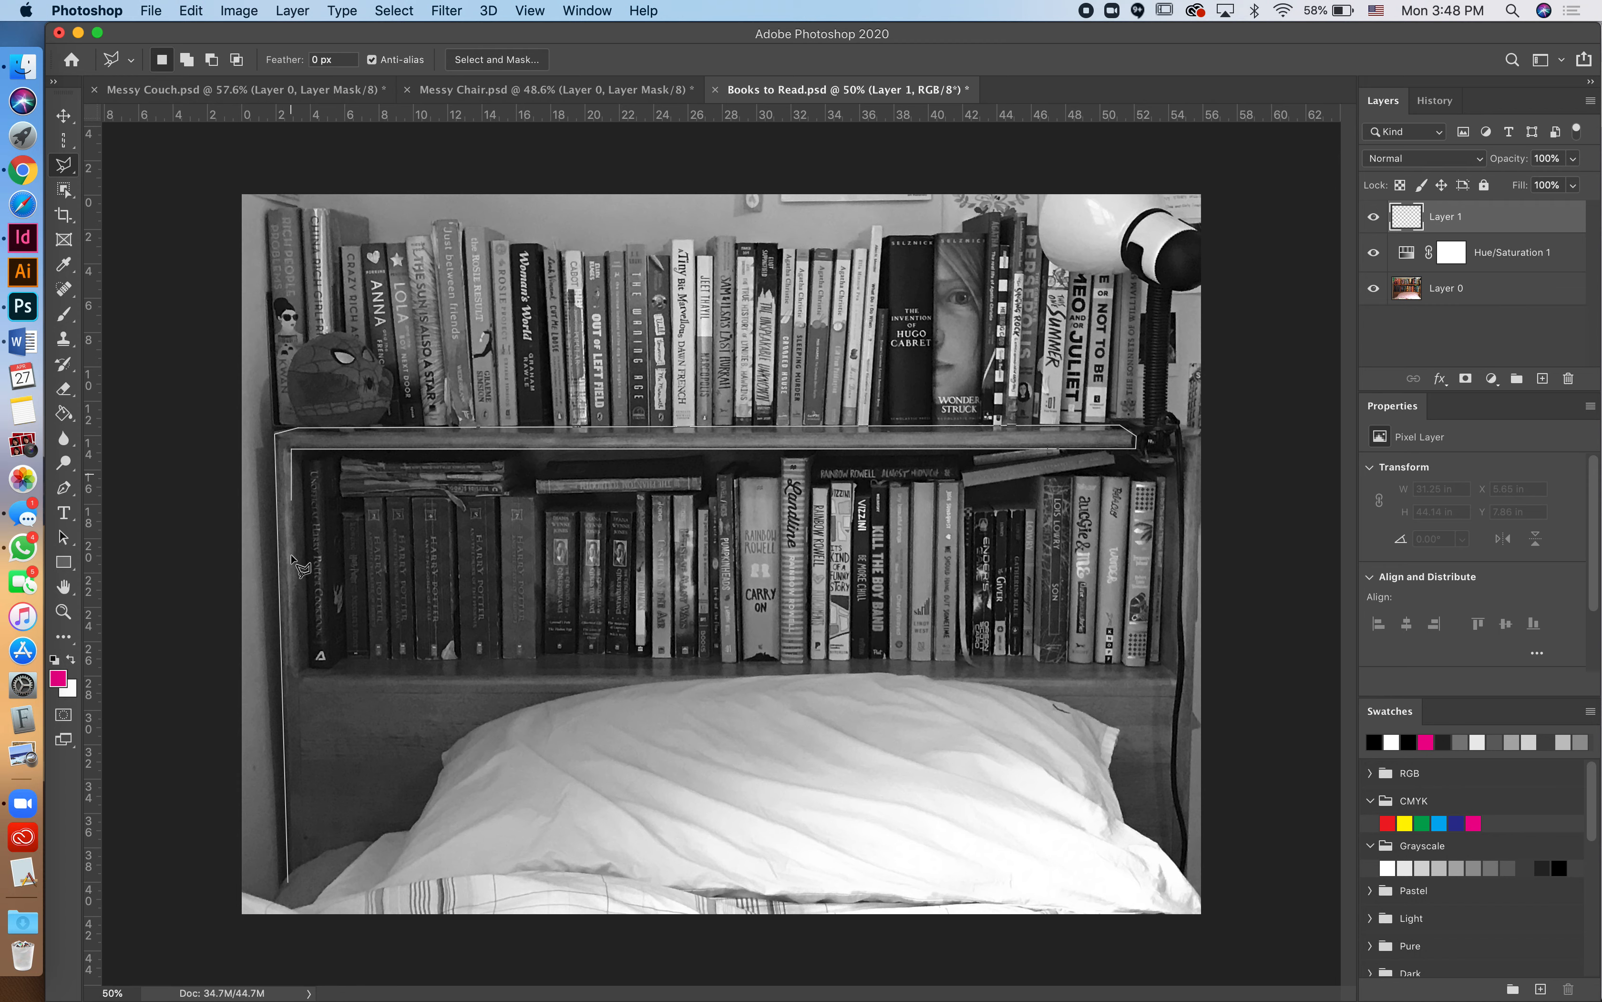
click(308, 451)
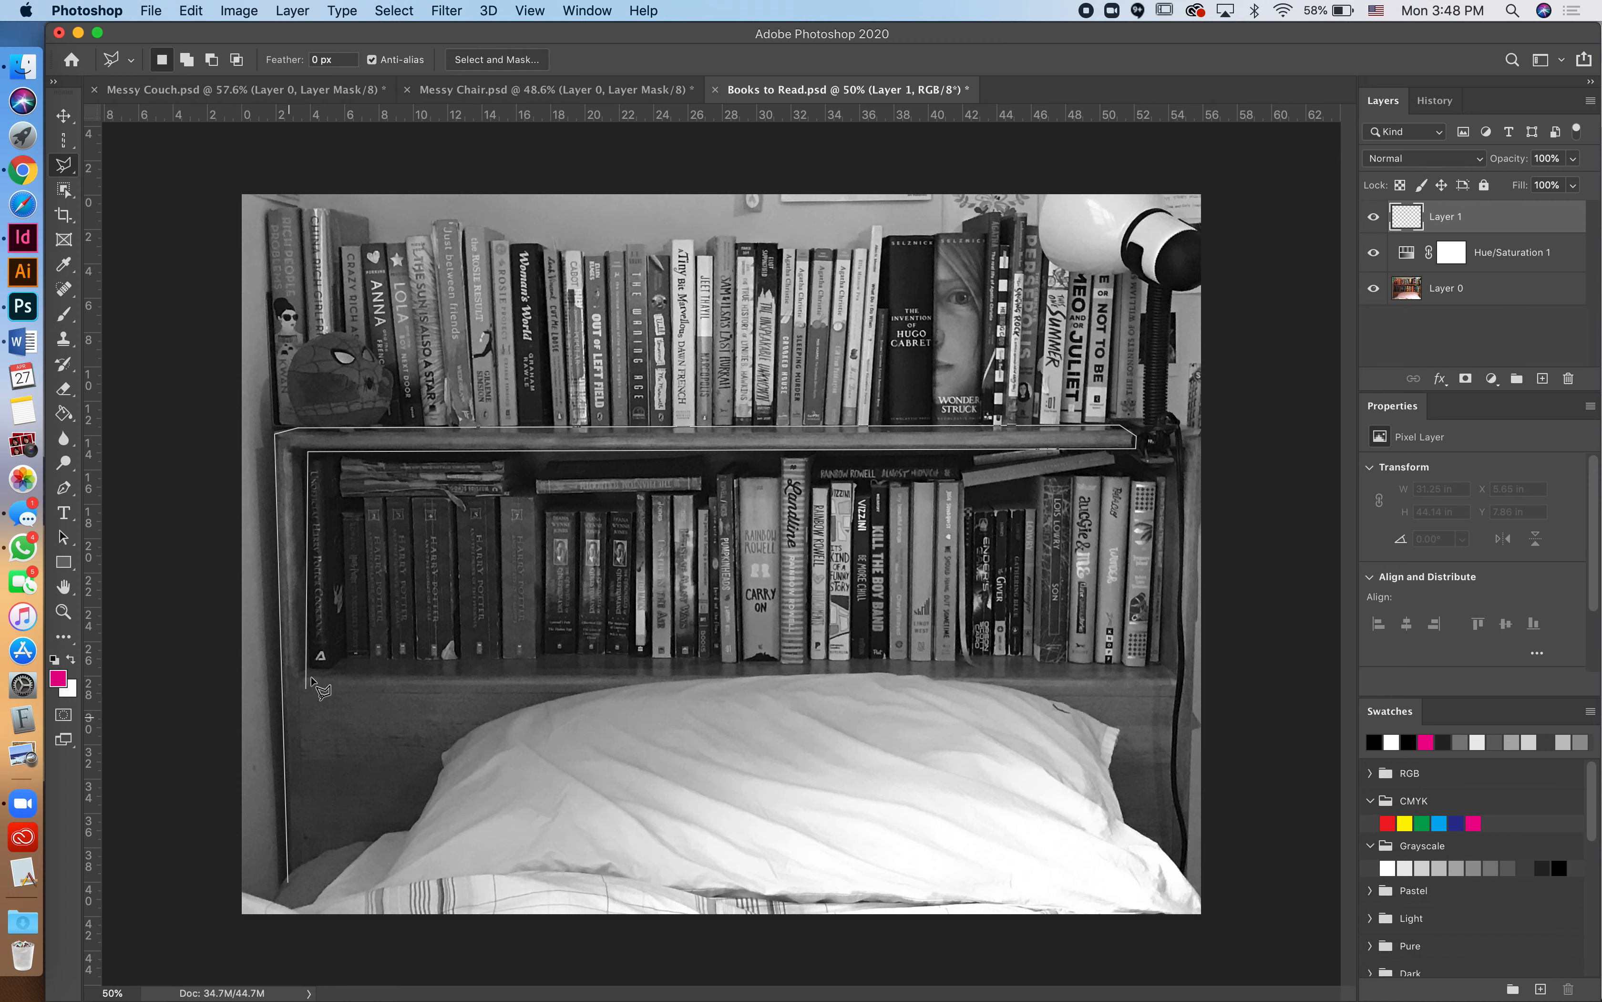
Continue the lasso down the inner left post and beneath the lower row of books, closing the selection below the photo
click(312, 662)
click(330, 665)
click(347, 655)
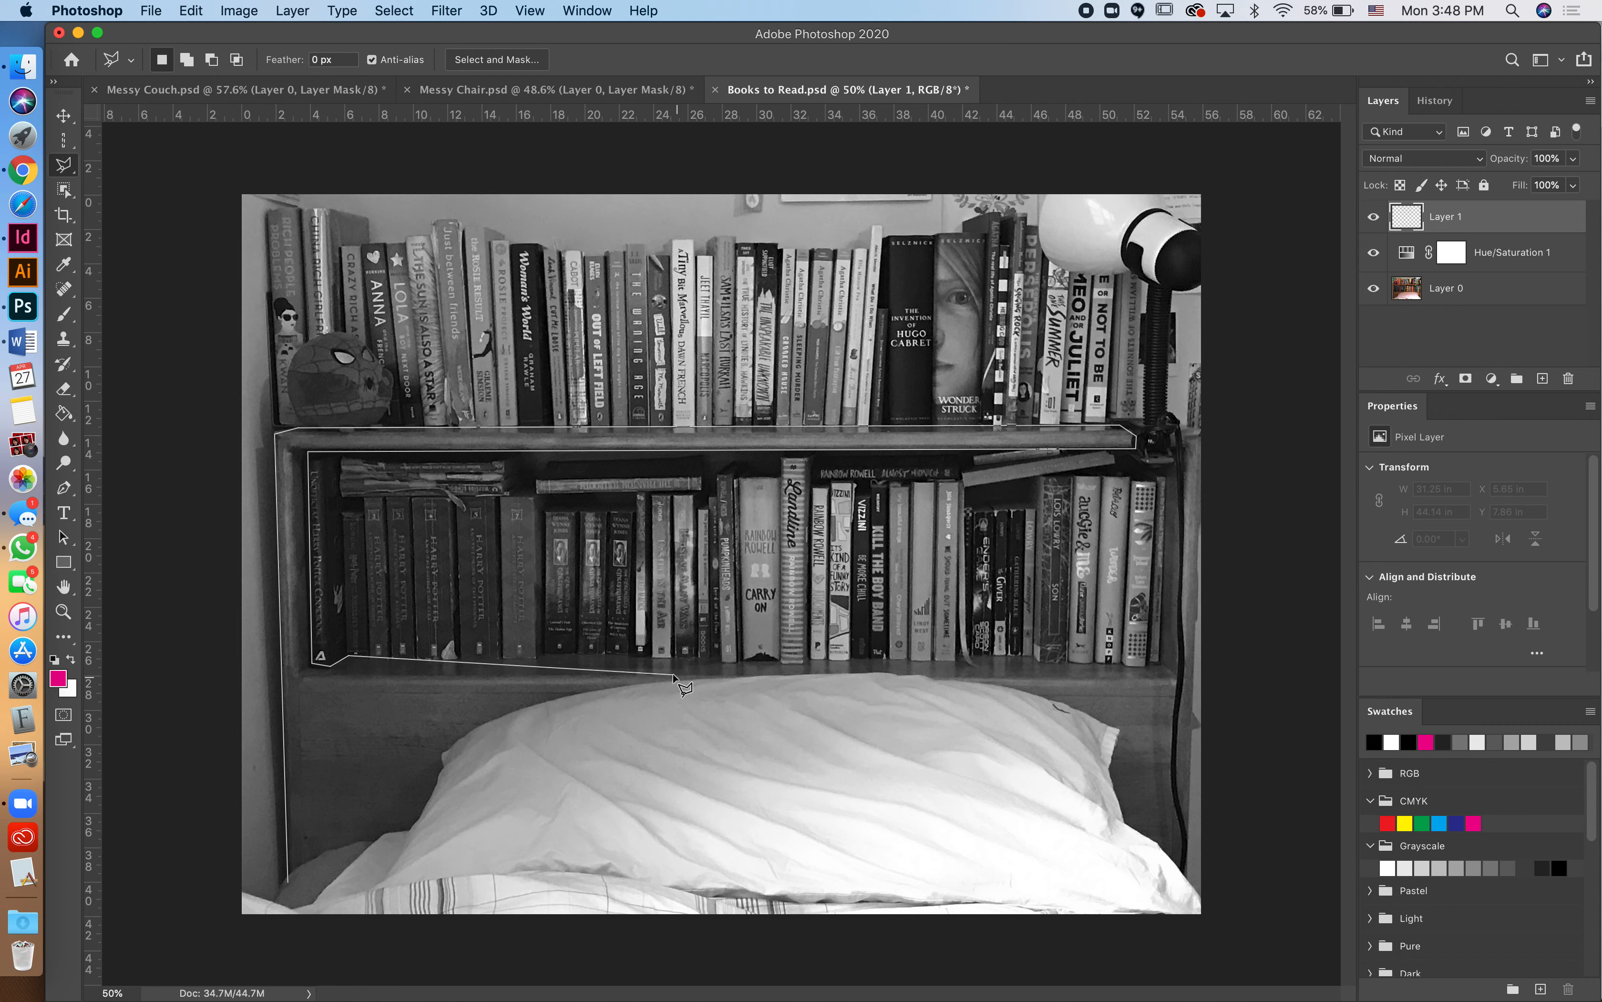
click(541, 661)
click(546, 656)
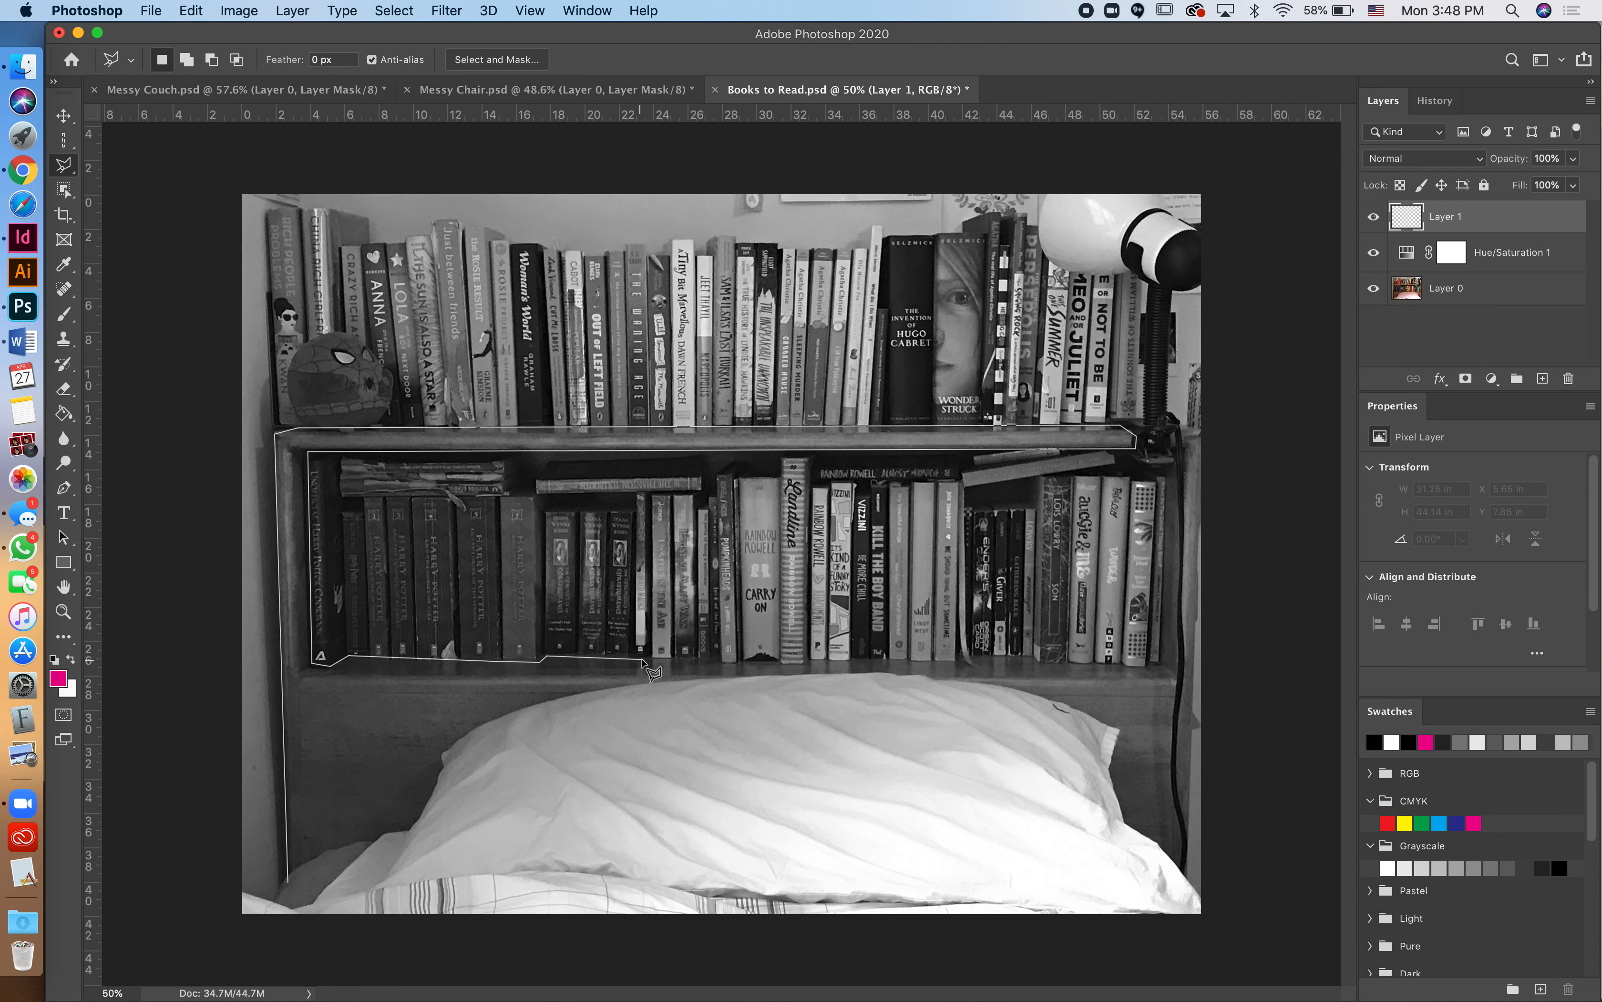
click(646, 660)
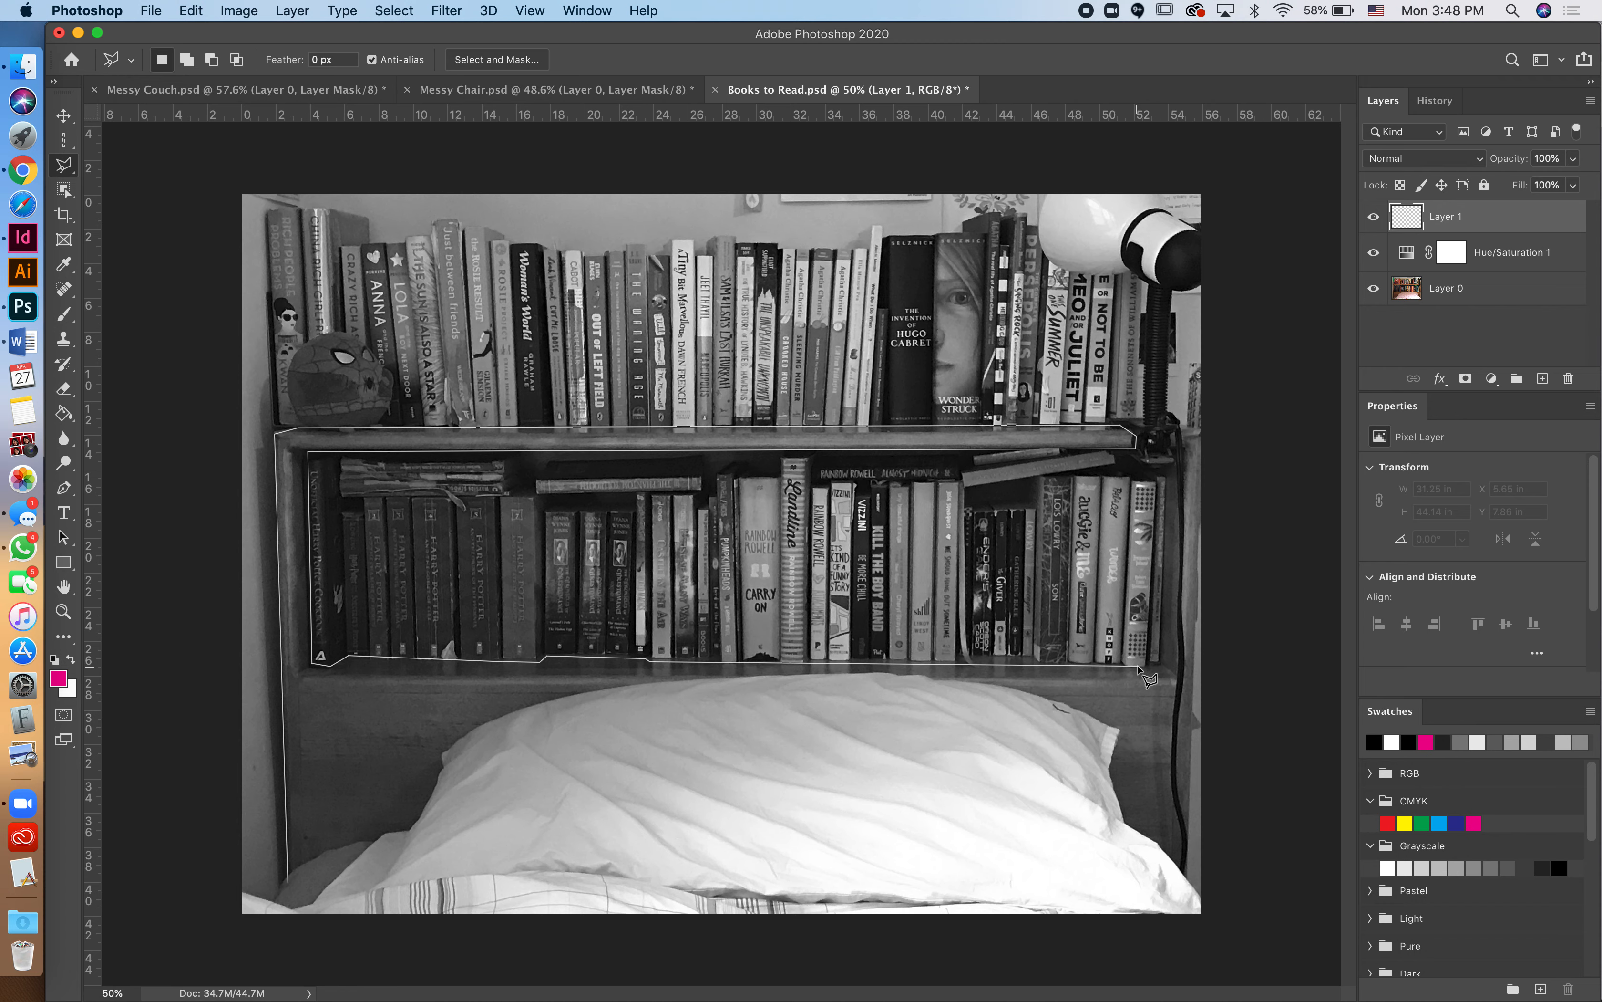
click(1163, 664)
click(1167, 941)
click(287, 944)
double_click(288, 886)
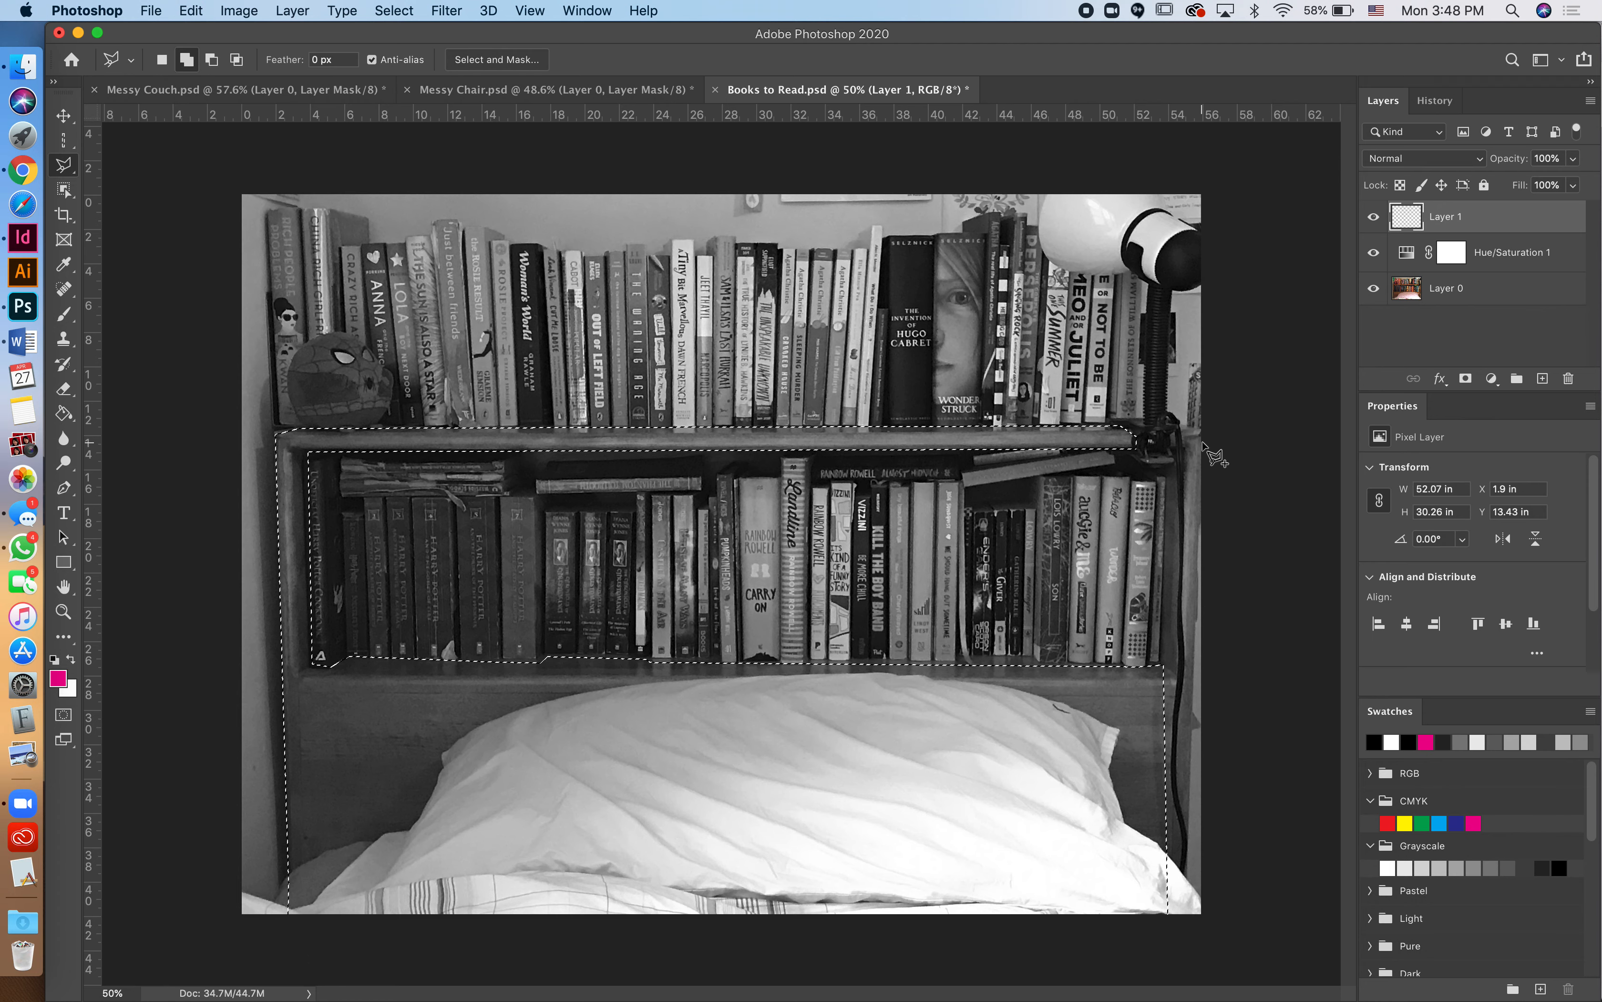
Add the headboard's right post, from the lamp clamp down to the bed, to the existing selection
key(shift)
shift+click(1180, 428)
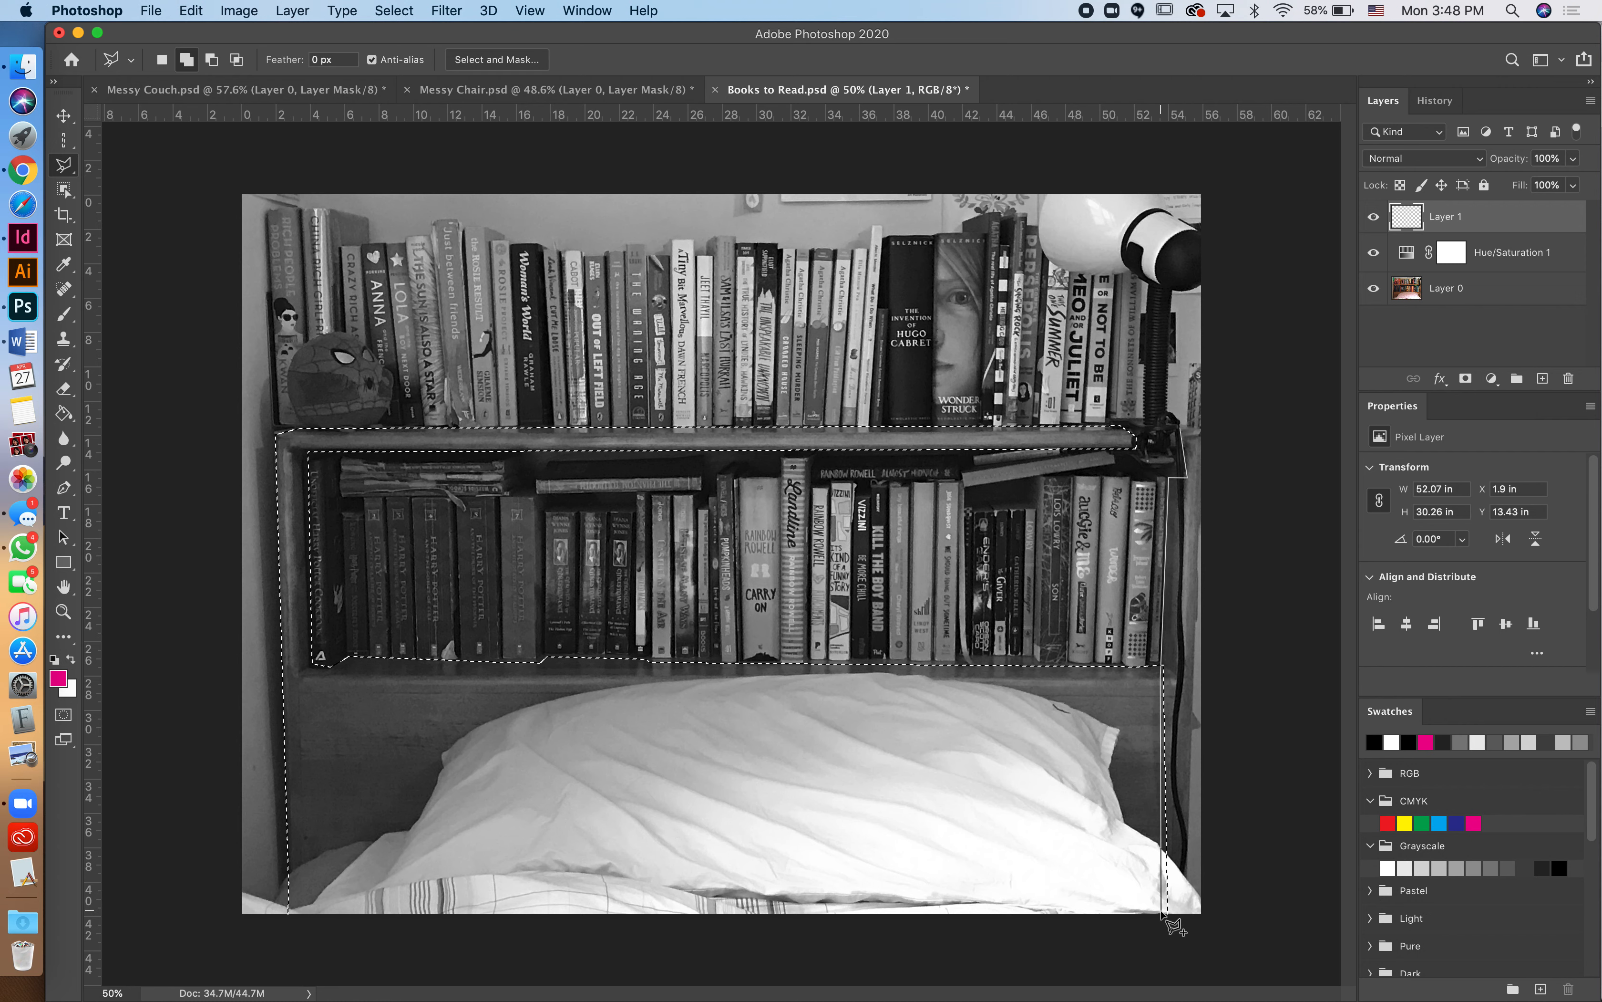
click(1191, 918)
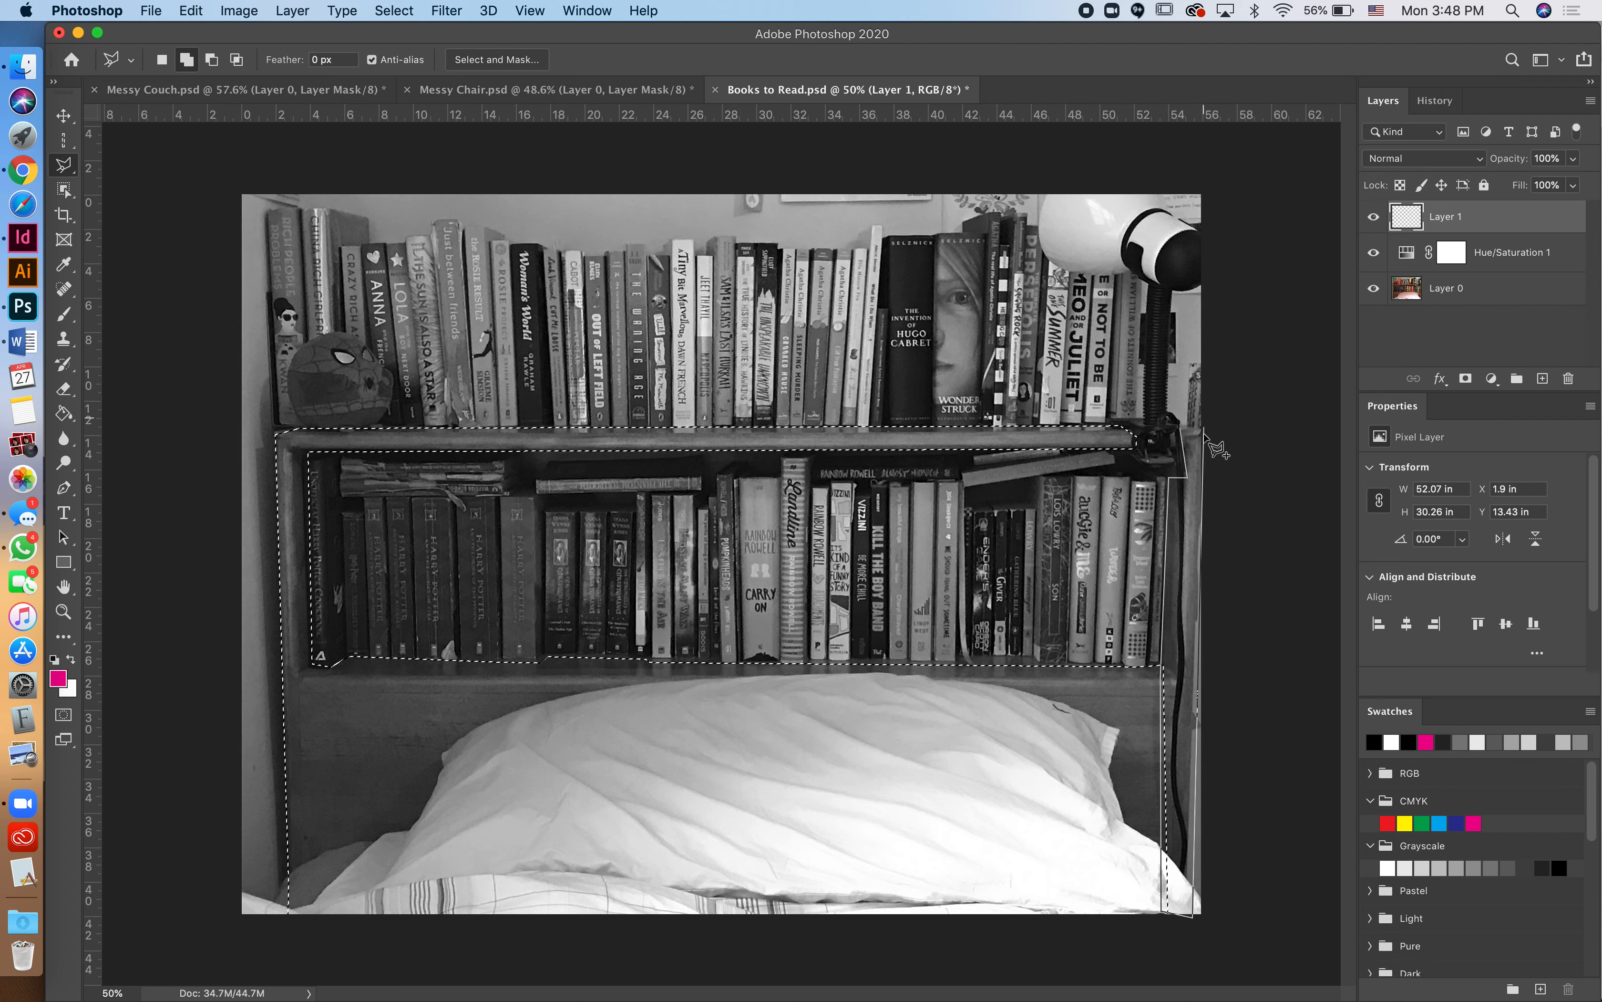
click(1192, 438)
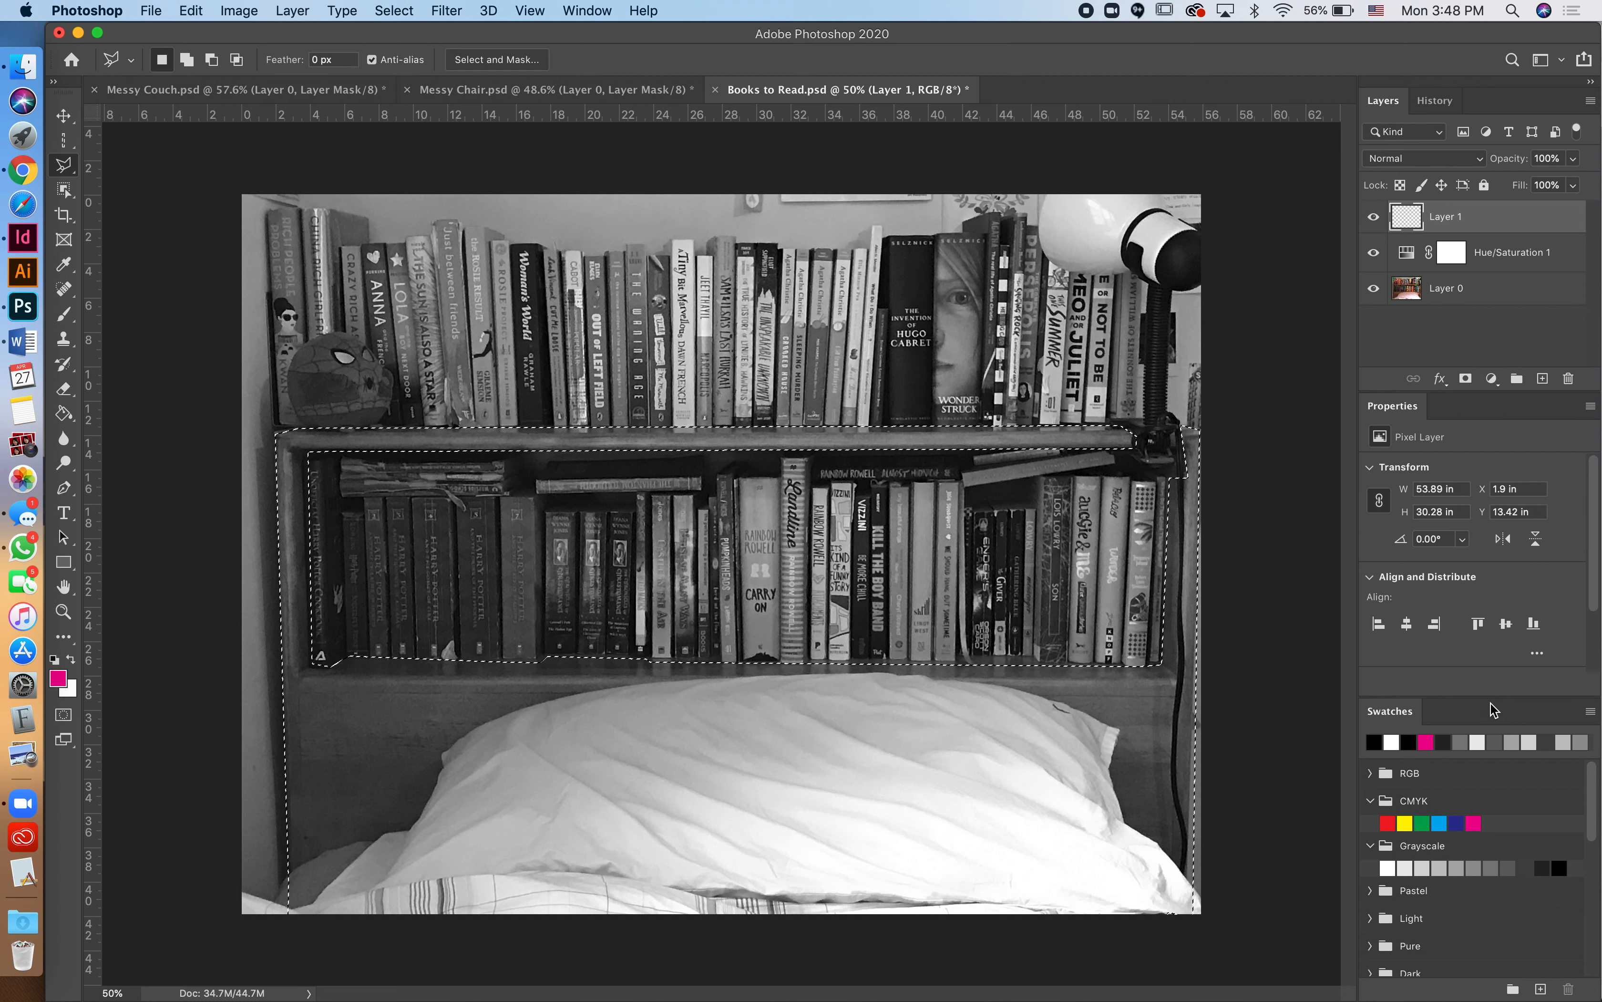
Choose the first red-orange swatch of the Light group as the foreground color
scroll(1444, 807, down, 2)
scroll(1442, 801, up, 2)
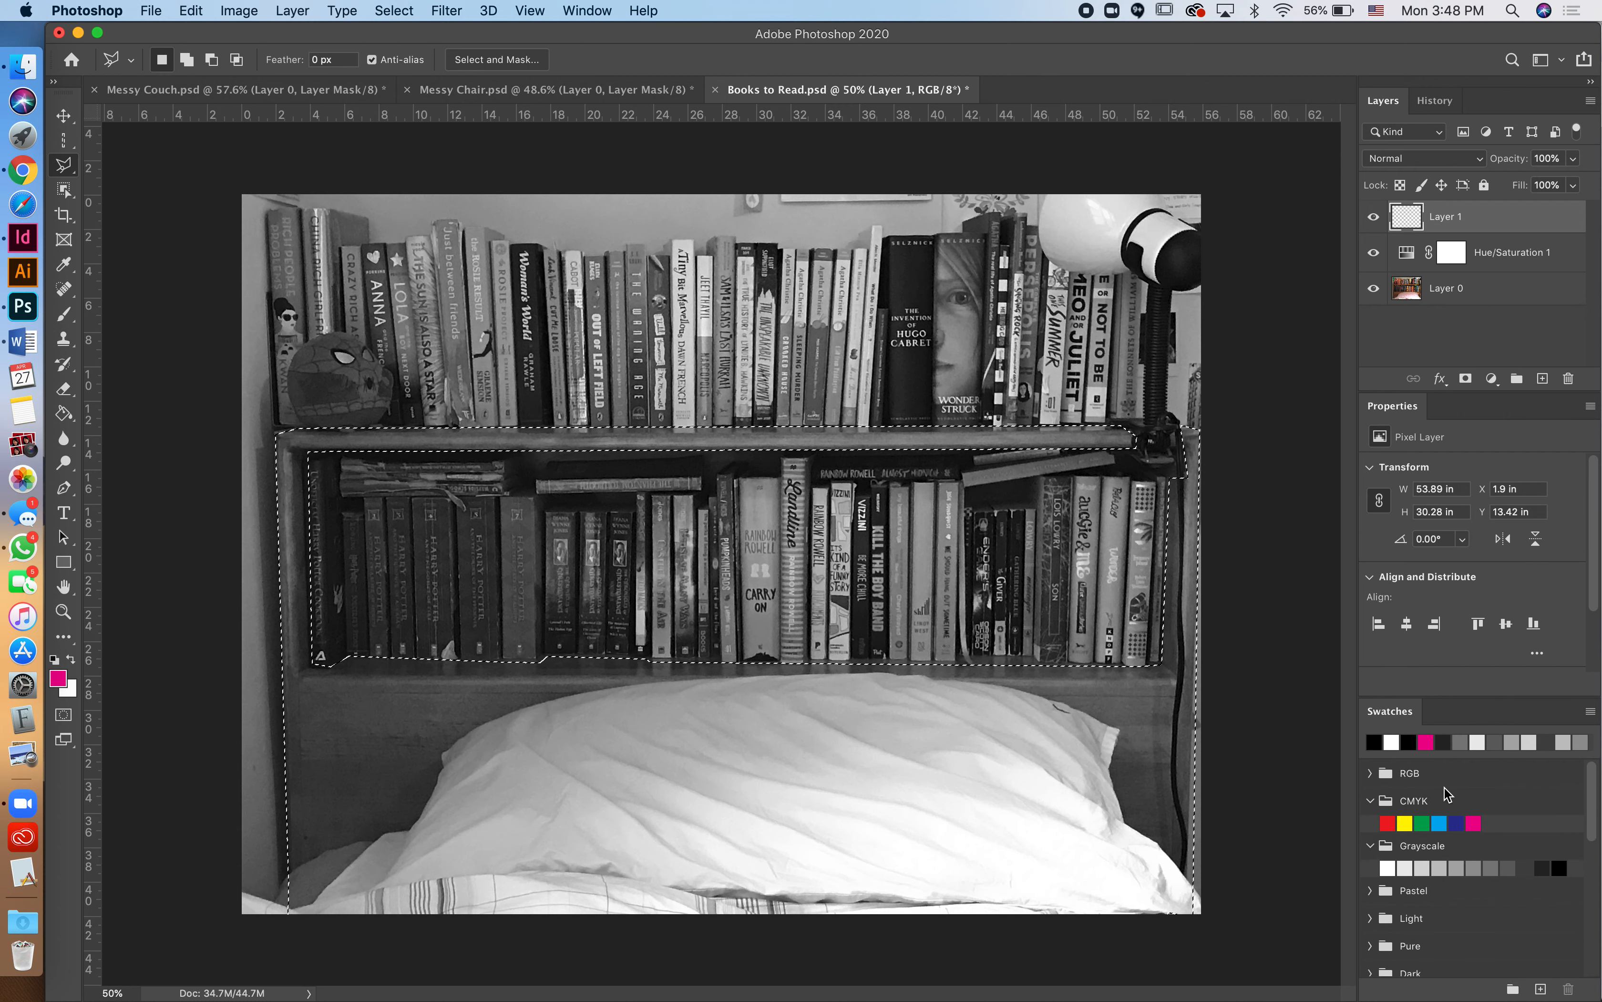
scroll(1446, 793, down, 1)
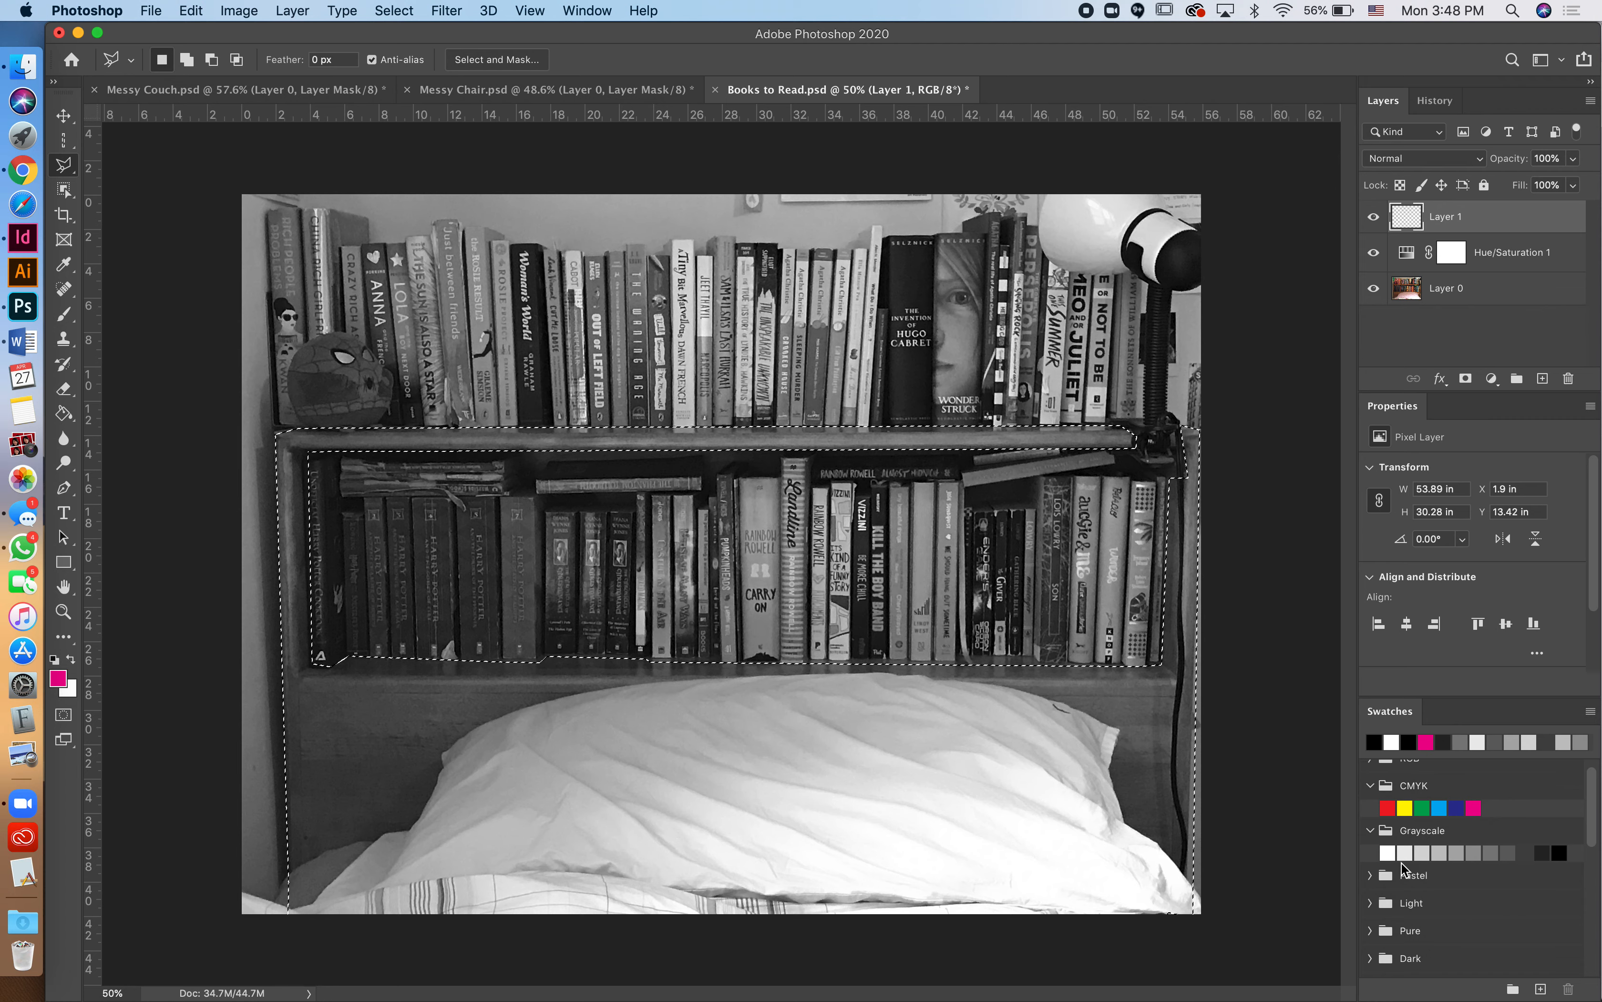
click(1371, 877)
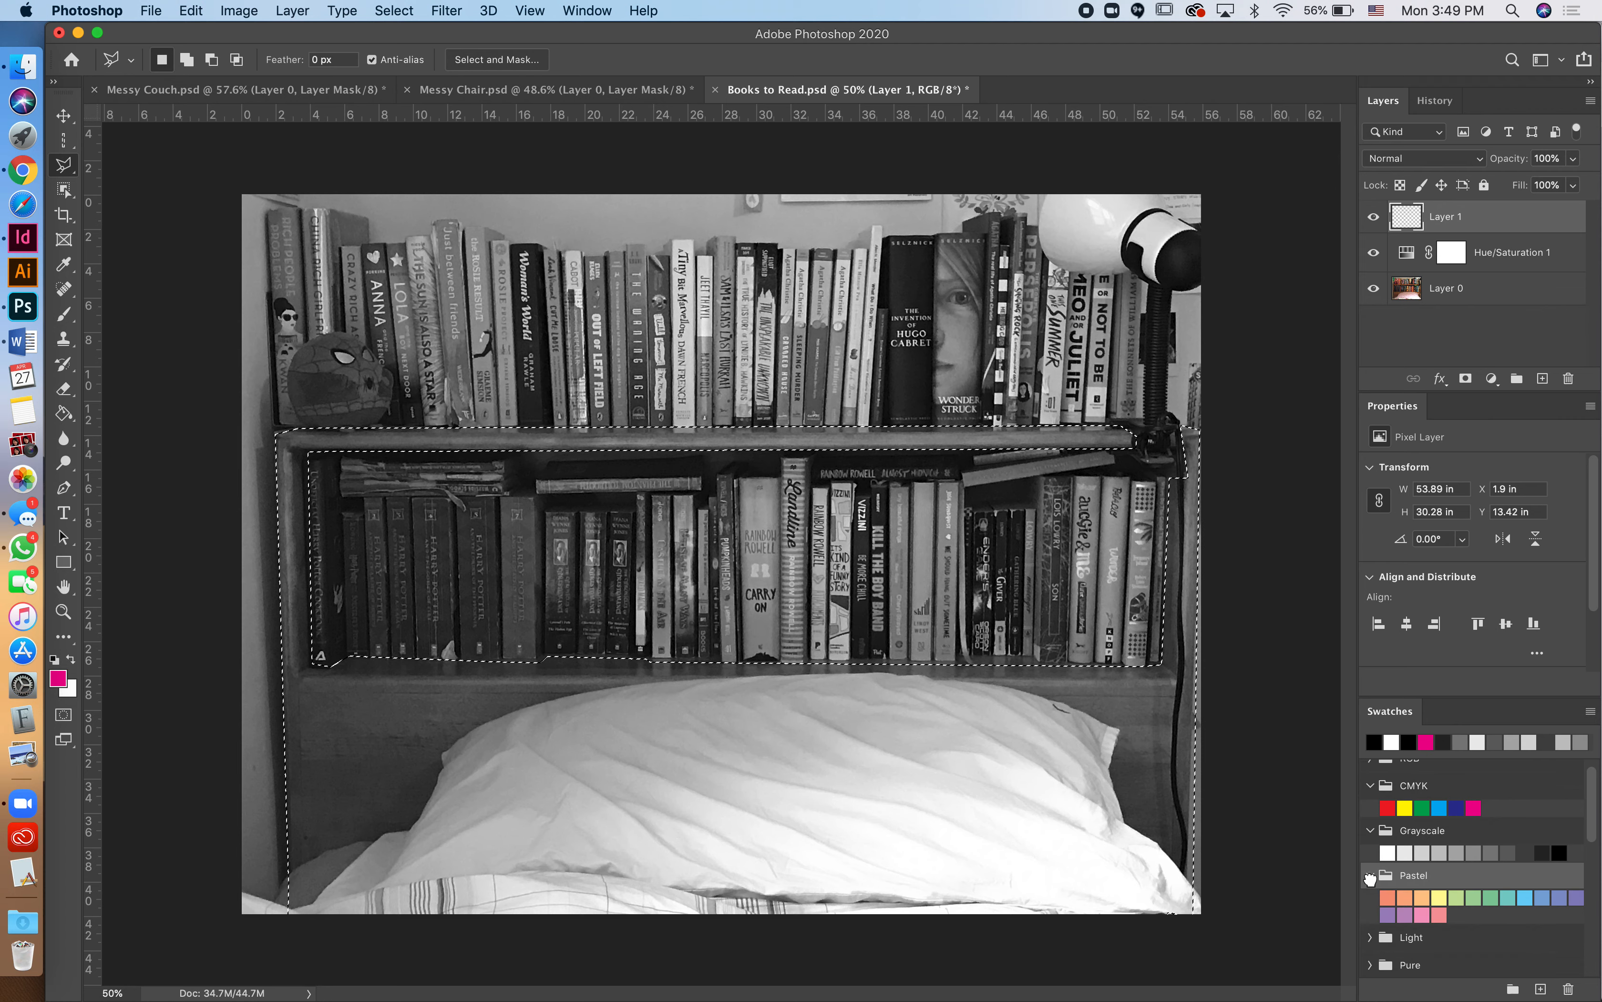
click(1371, 937)
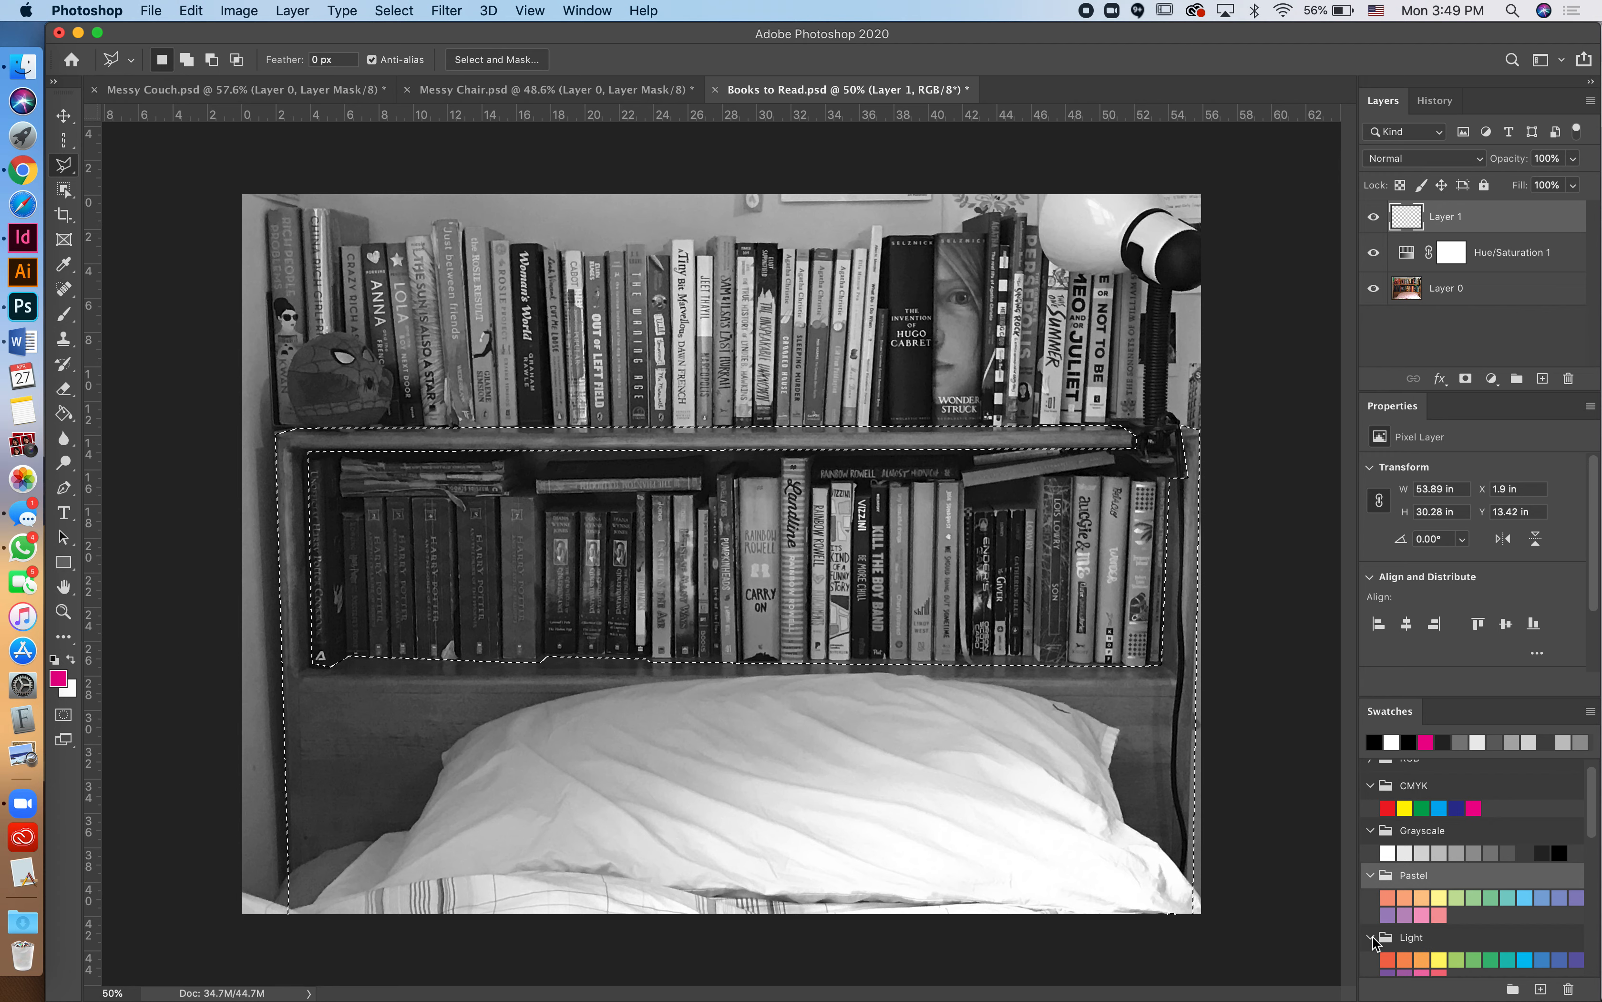
click(1387, 958)
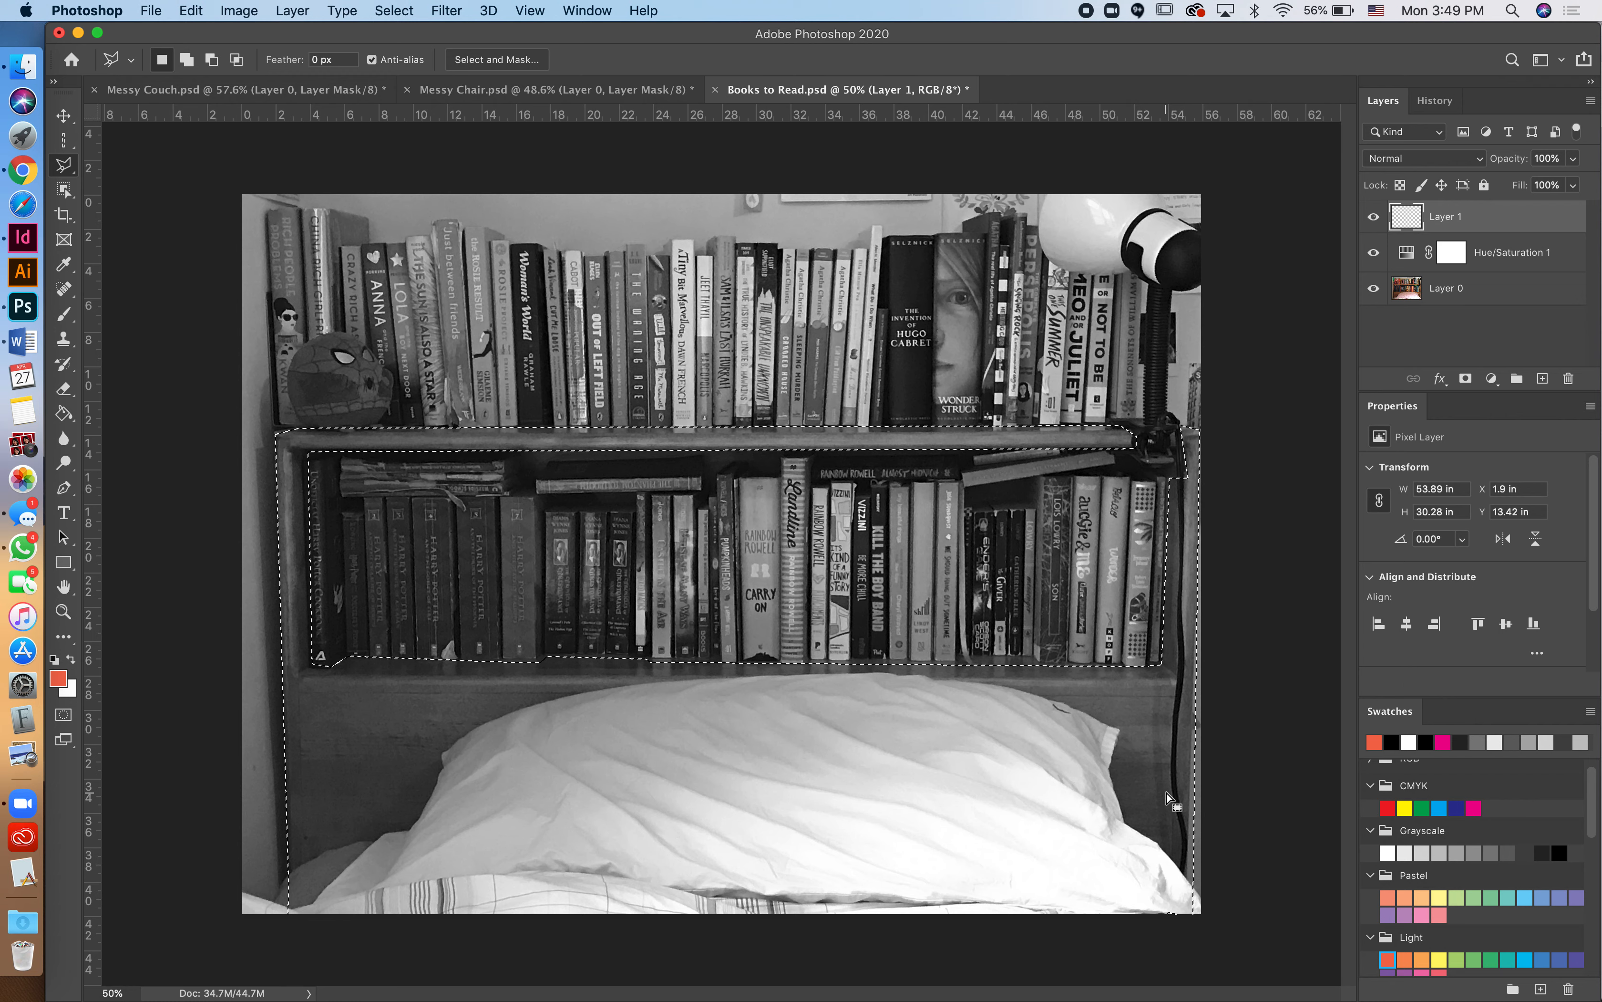
Fill the headboard selection on Layer 1 with the foreground color using the Paint Bucket, and deselect
key(g)
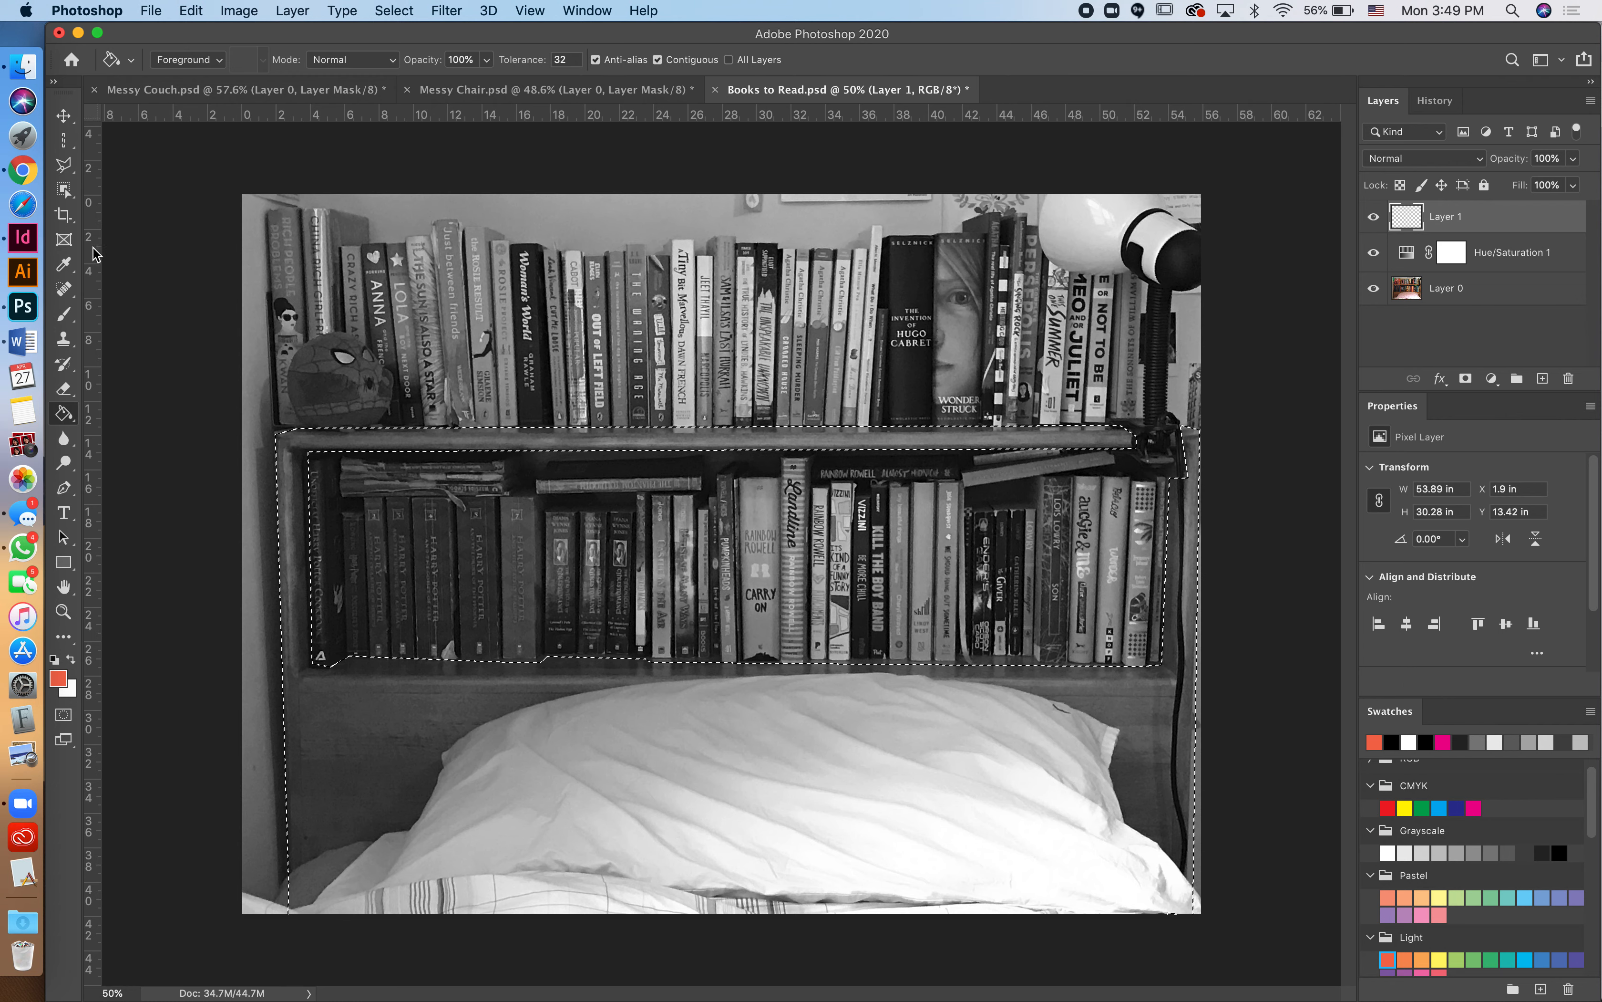
click(415, 710)
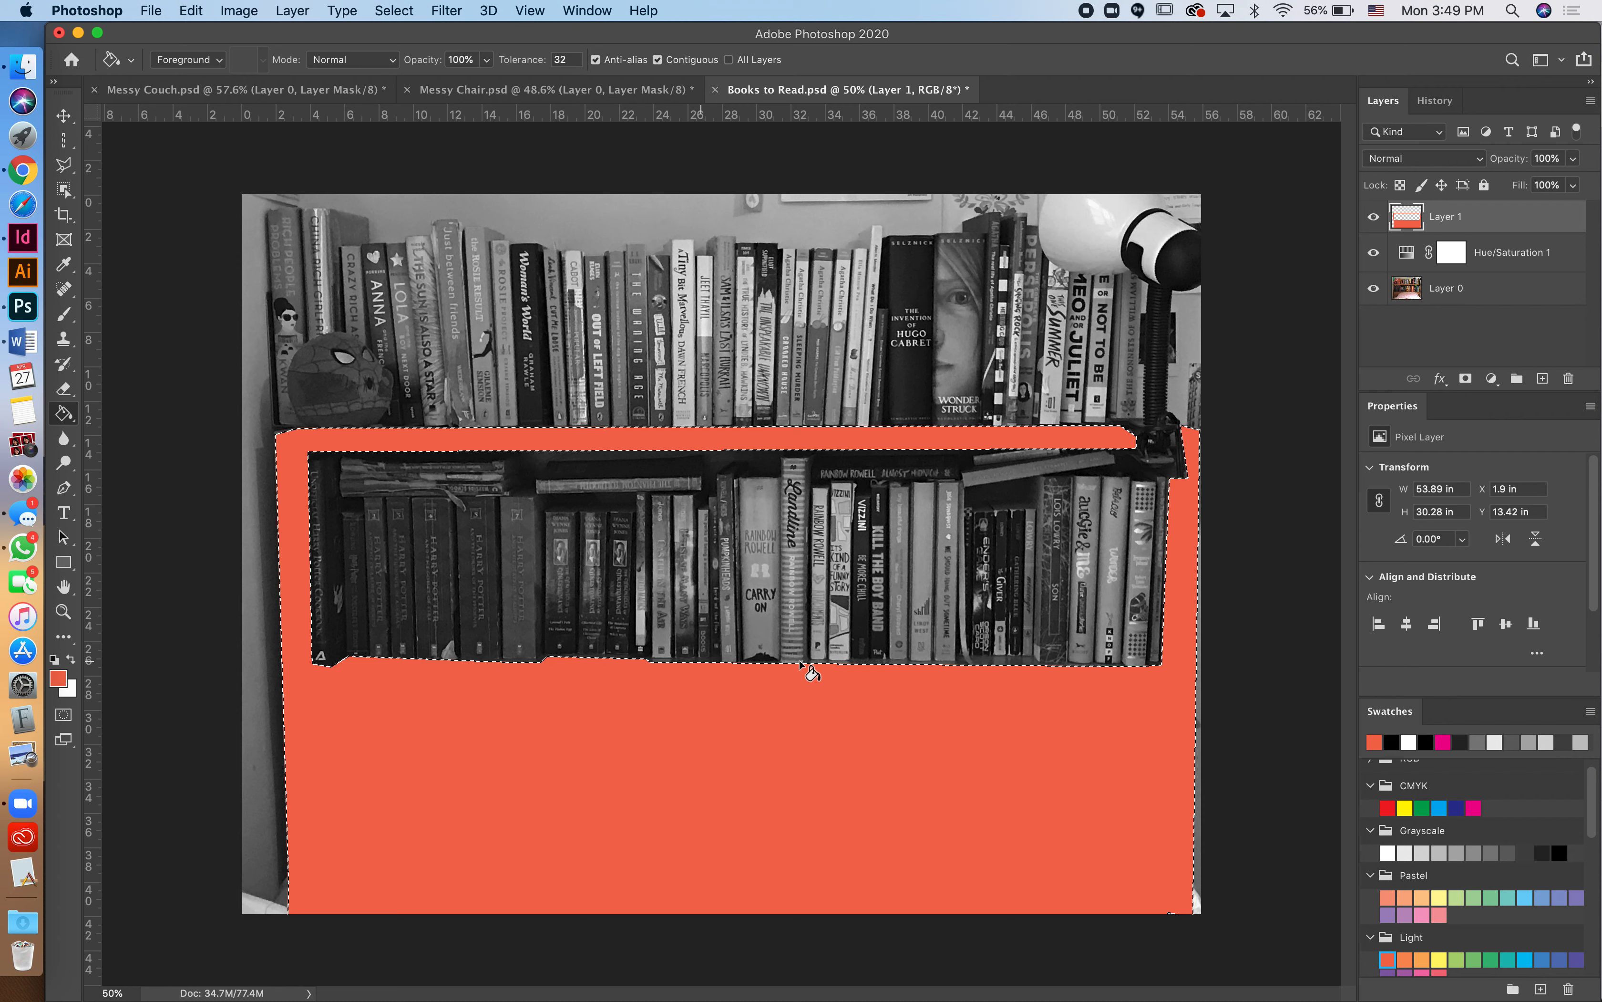
key(super+d)
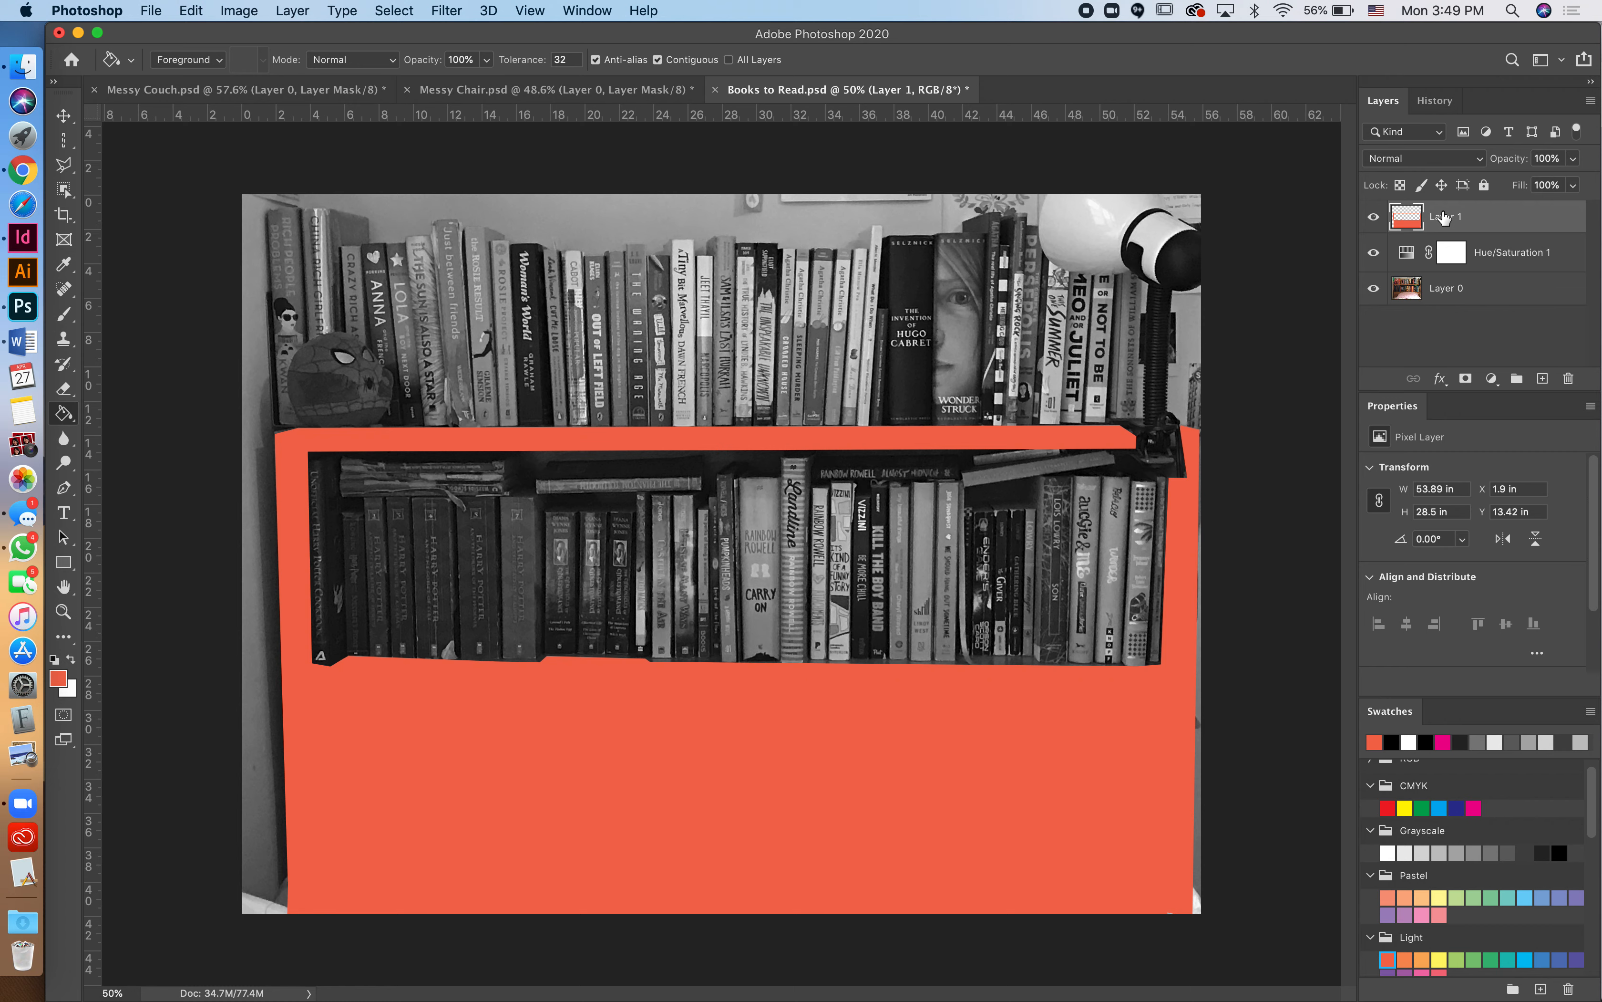
Try the Multiply blend mode on Layer 1, and set it to Overlay instead
mouse_move(1444, 218)
mouse_down()
mouse_move(1450, 275)
mouse_move(1454, 211)
mouse_up()
click(1480, 159)
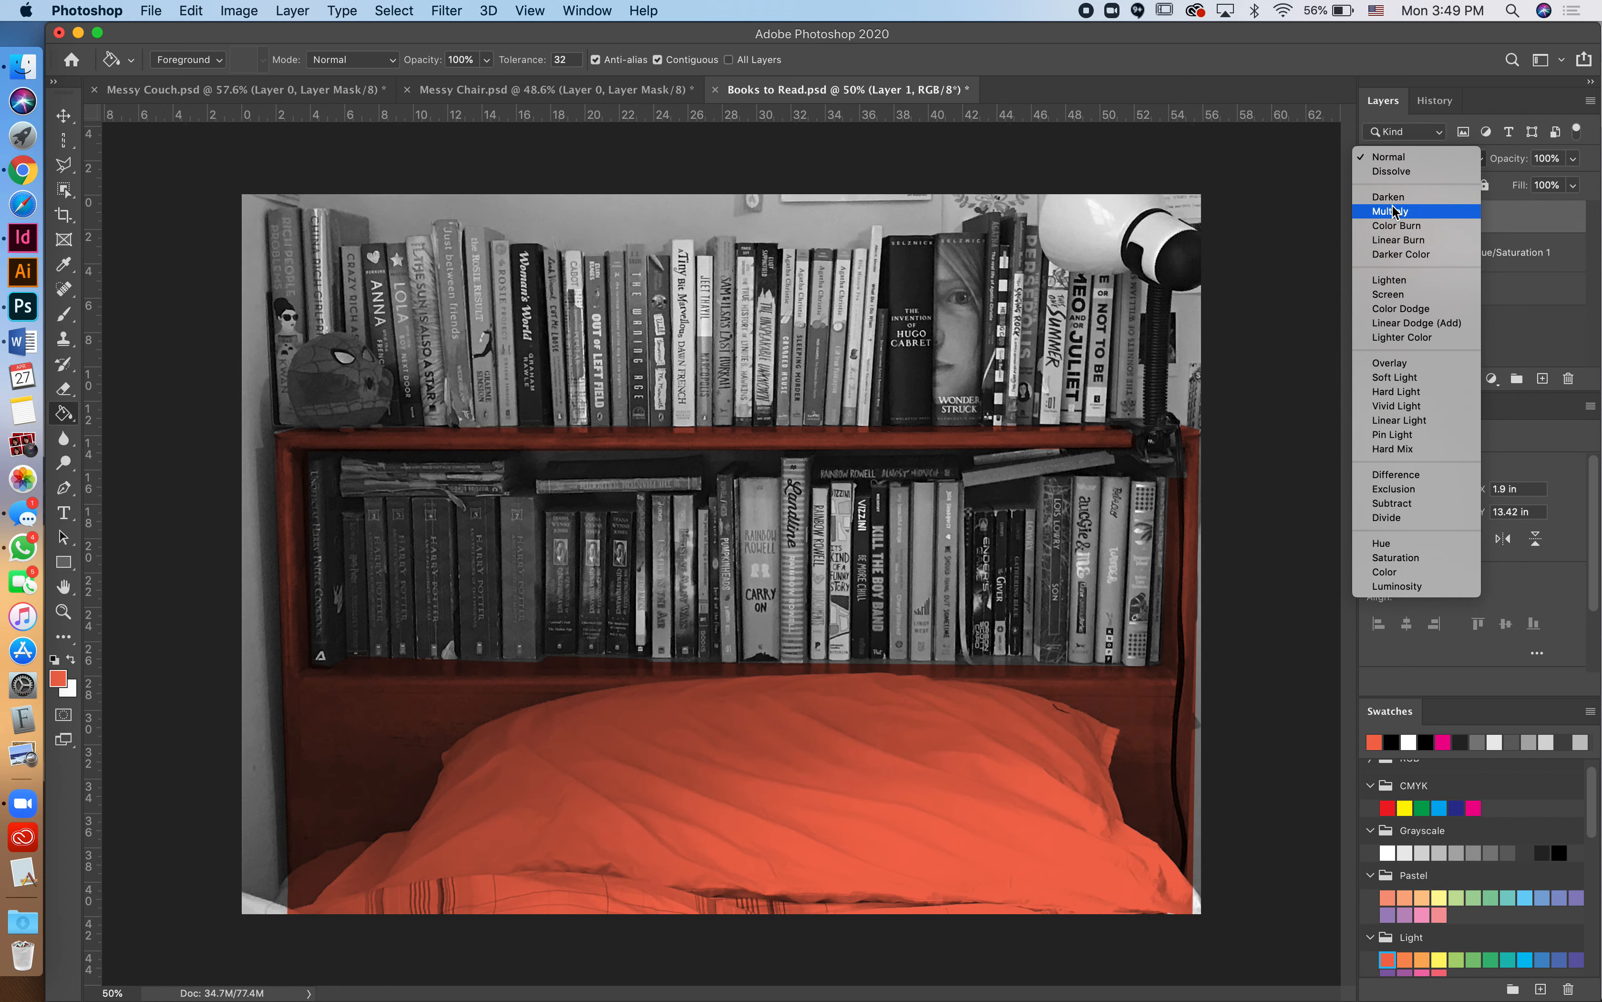
click(1394, 212)
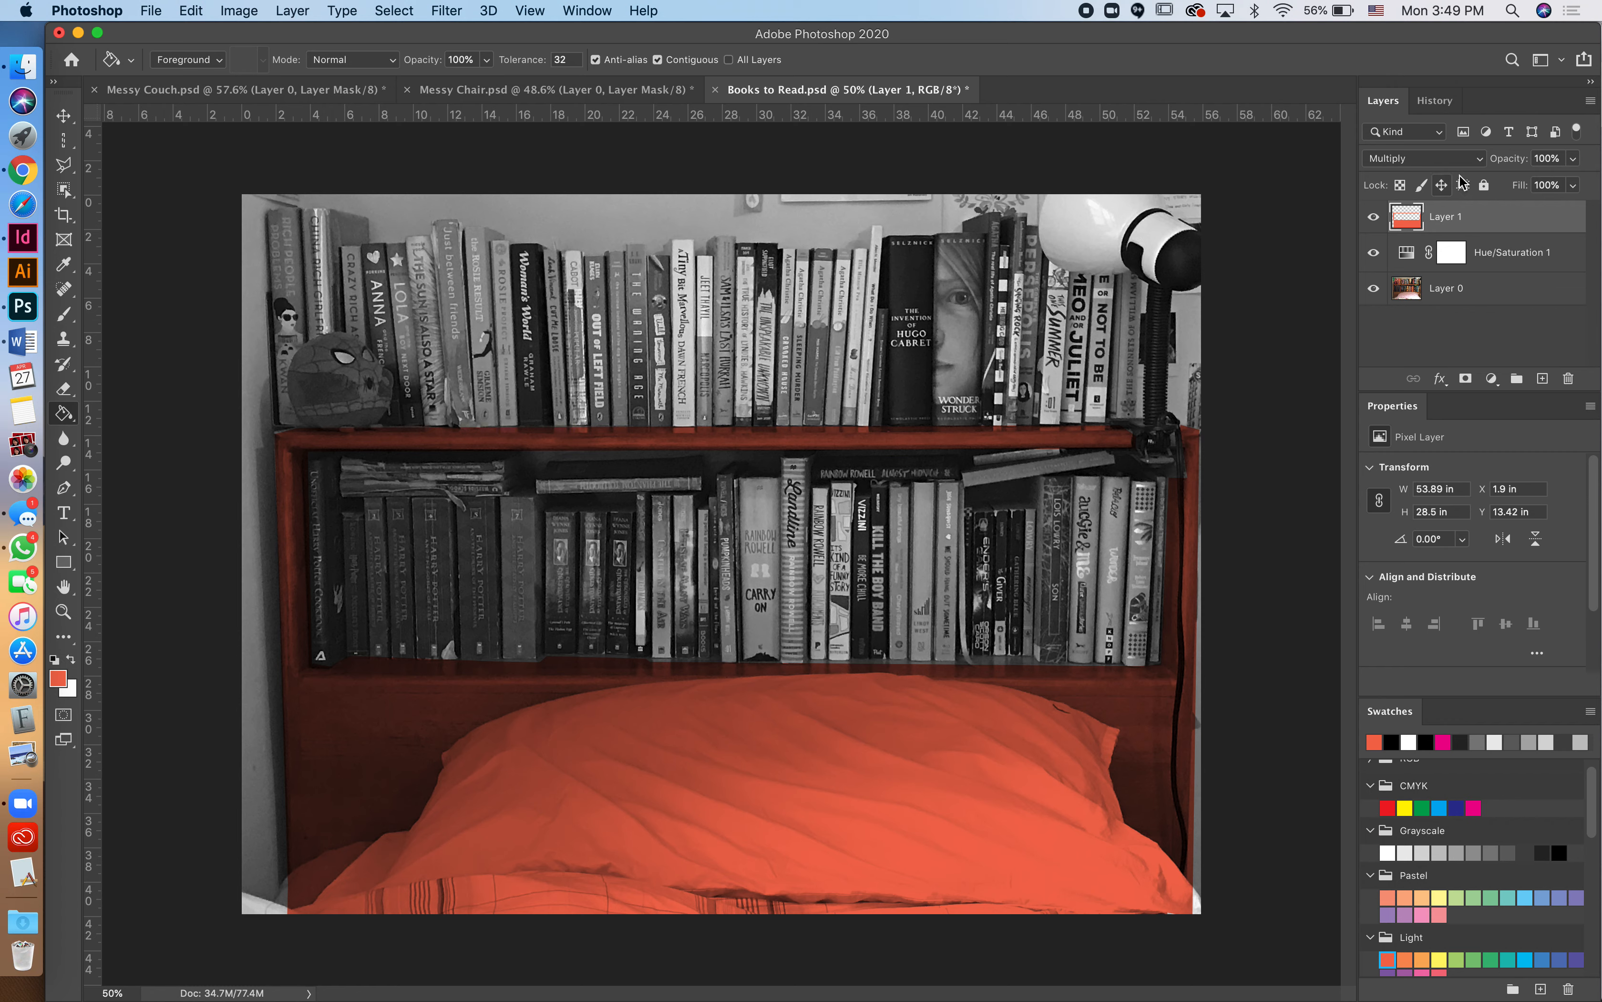
click(1479, 160)
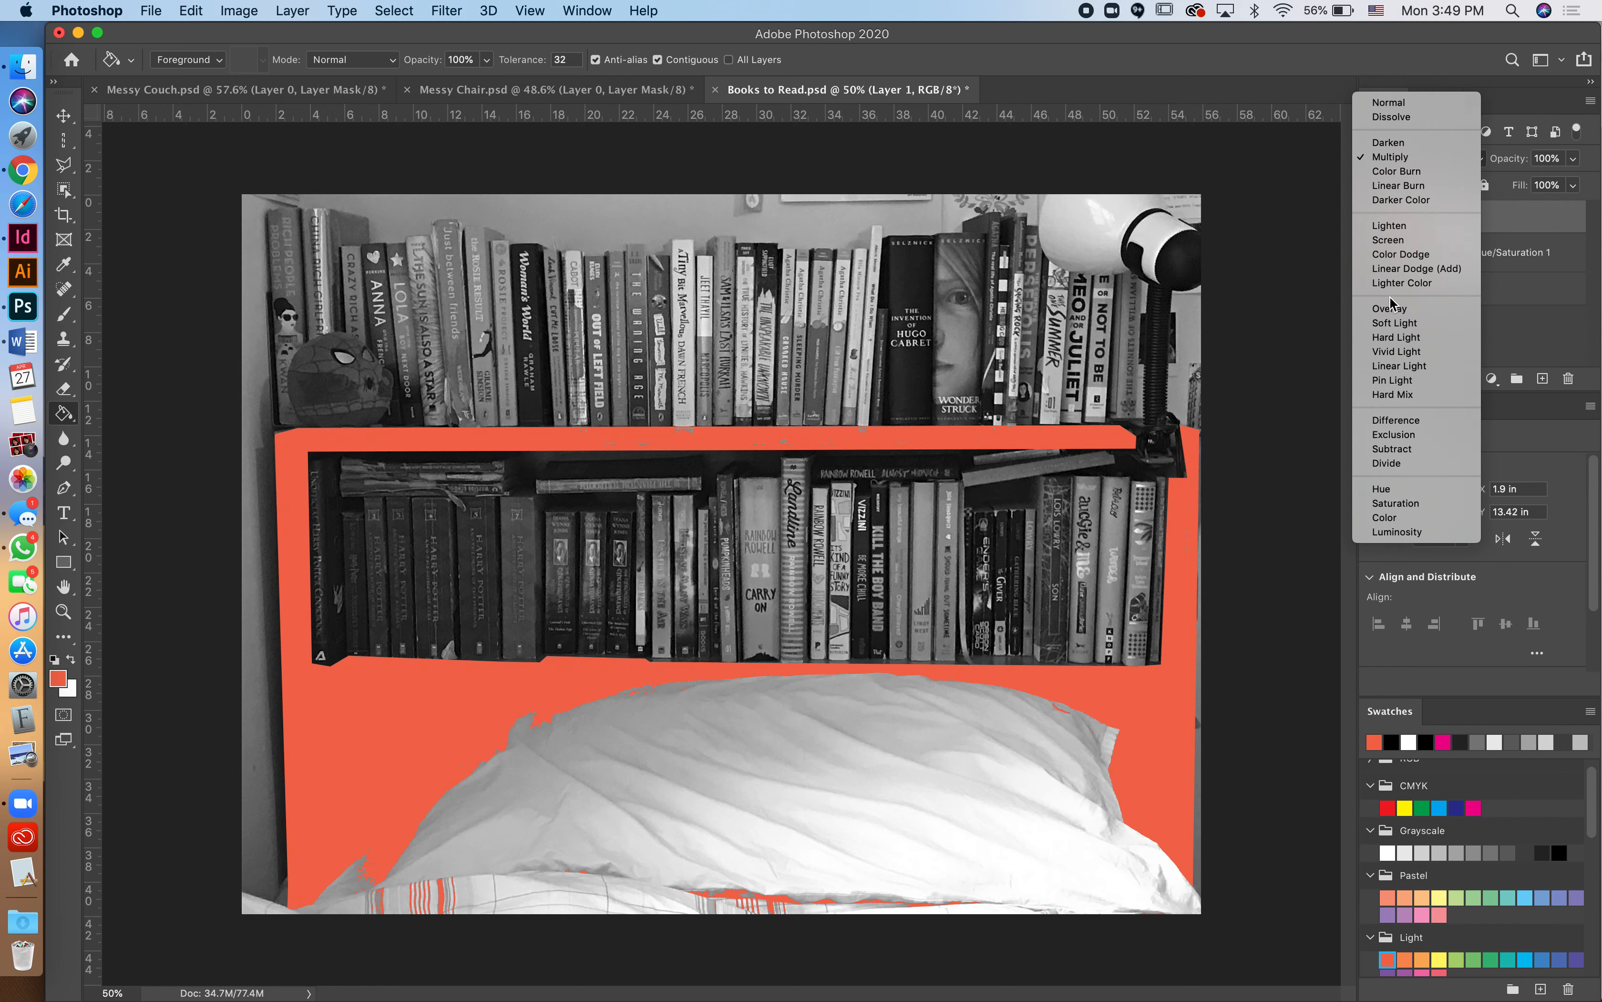
click(1393, 310)
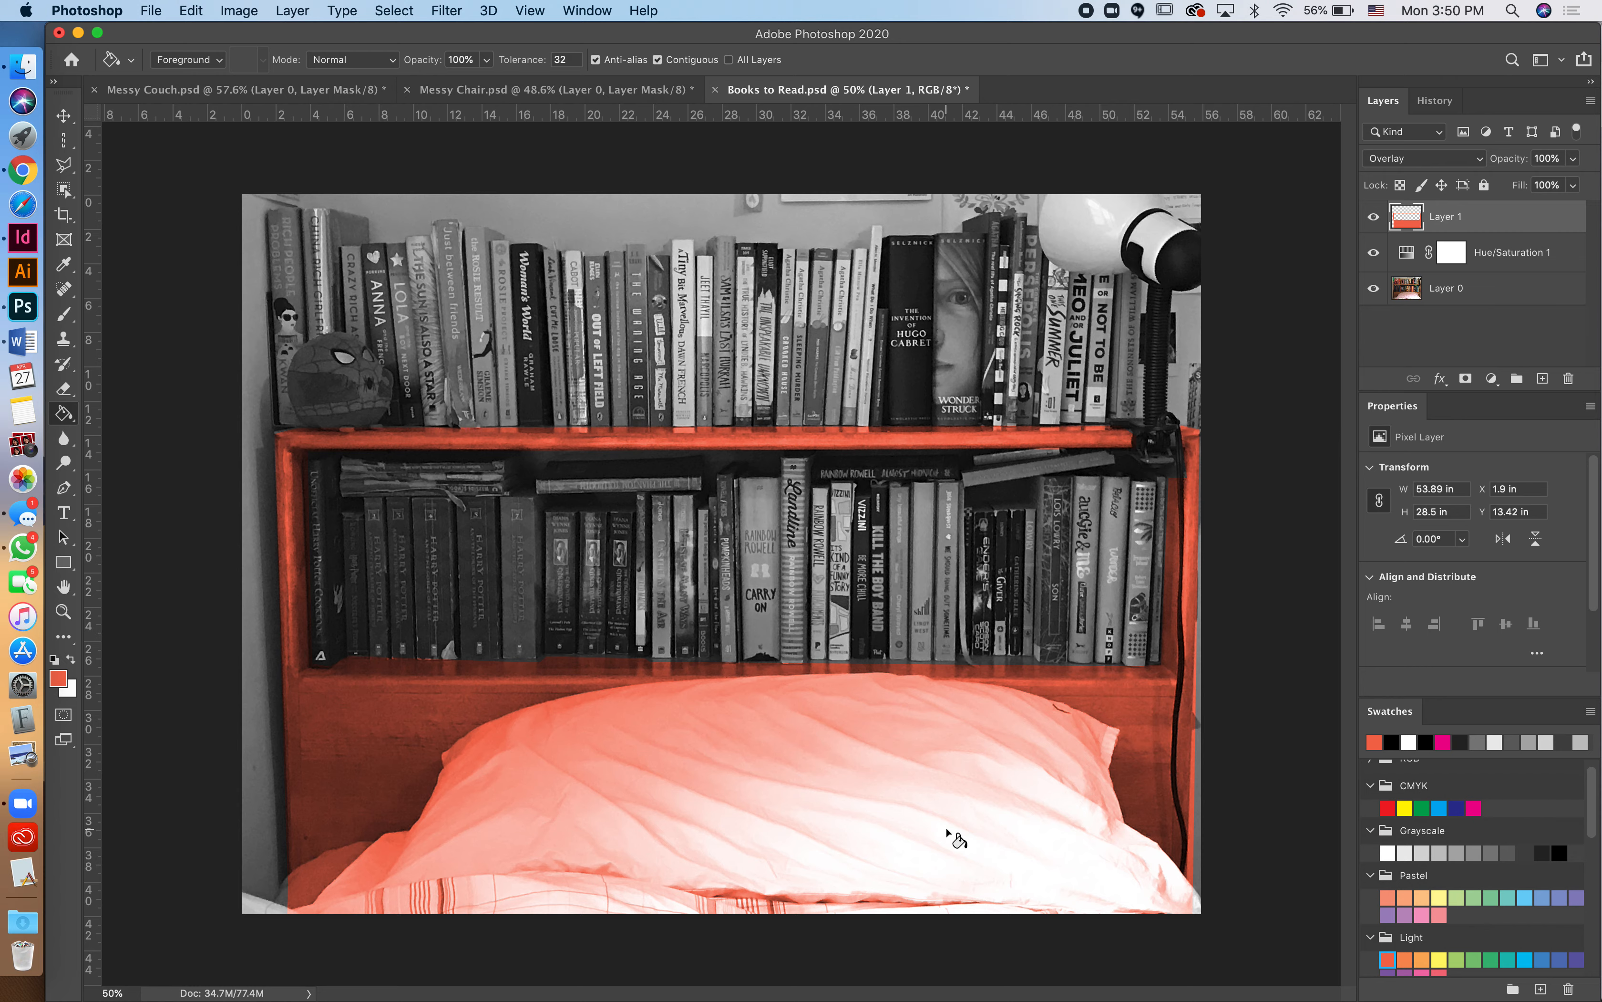
Brush the red color onto the uncolored parts of the lower shelf's edge beneath the books
scroll(958, 839, up, 4)
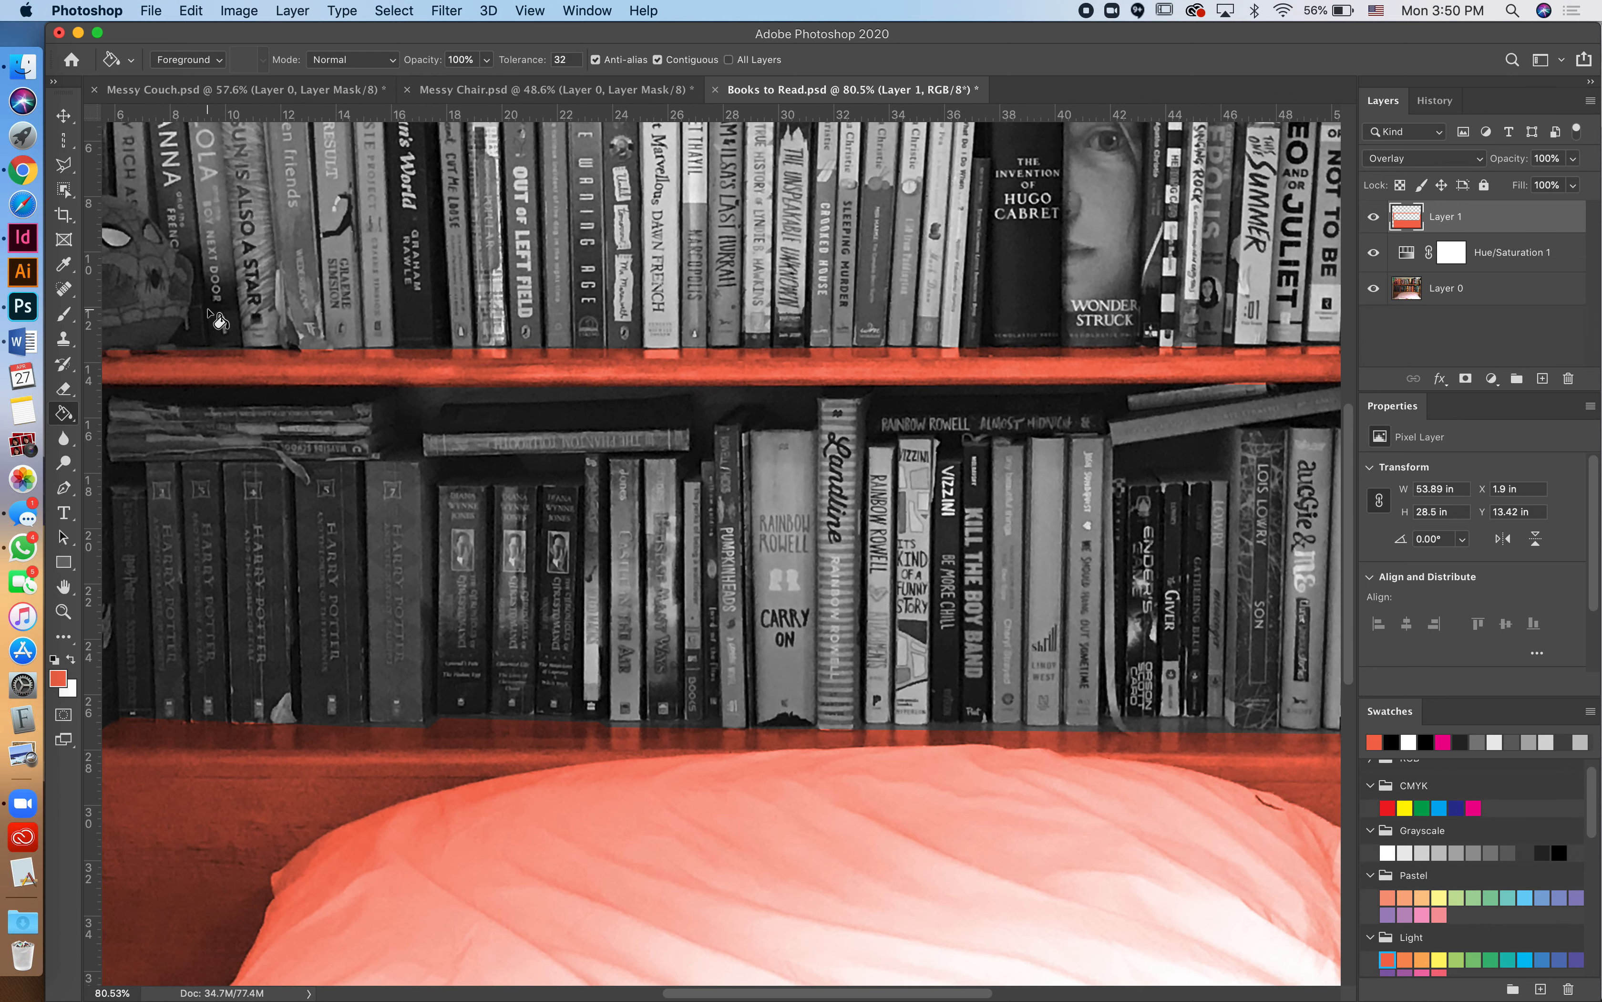
click(63, 320)
mouse_move(936, 717)
mouse_down()
mouse_move(944, 732)
mouse_move(1134, 741)
mouse_move(1142, 727)
mouse_move(1238, 747)
mouse_up()
scroll(1235, 745, right, 6)
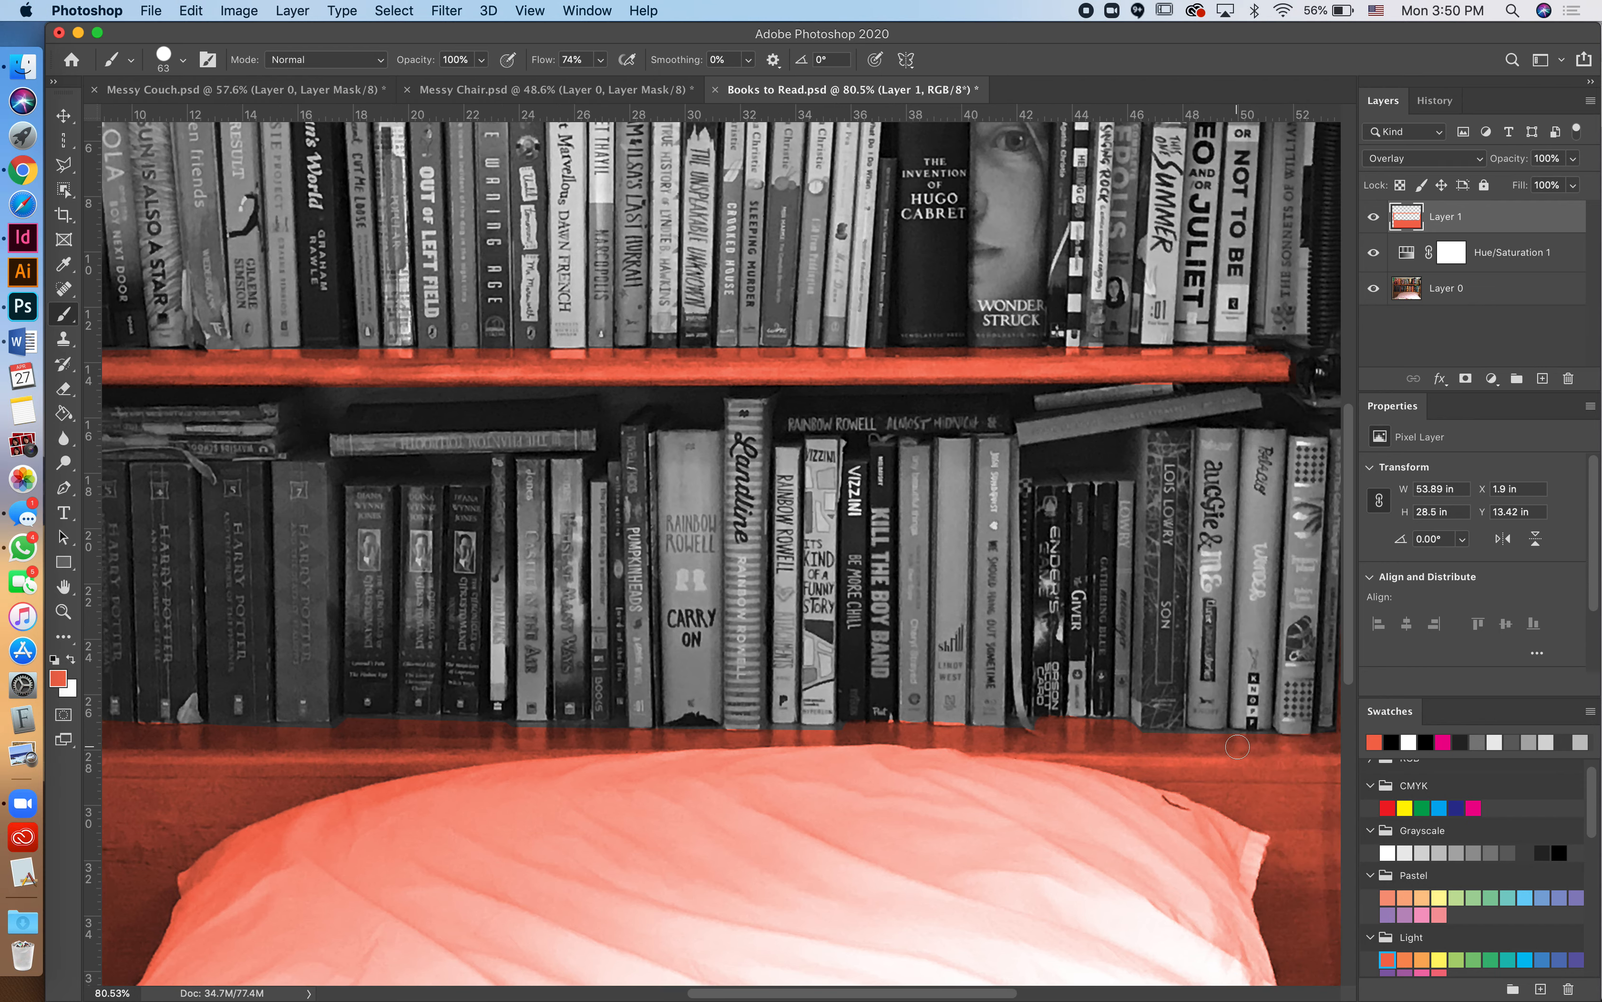
scroll(991, 742, left, 2)
scroll(991, 742, left, 15)
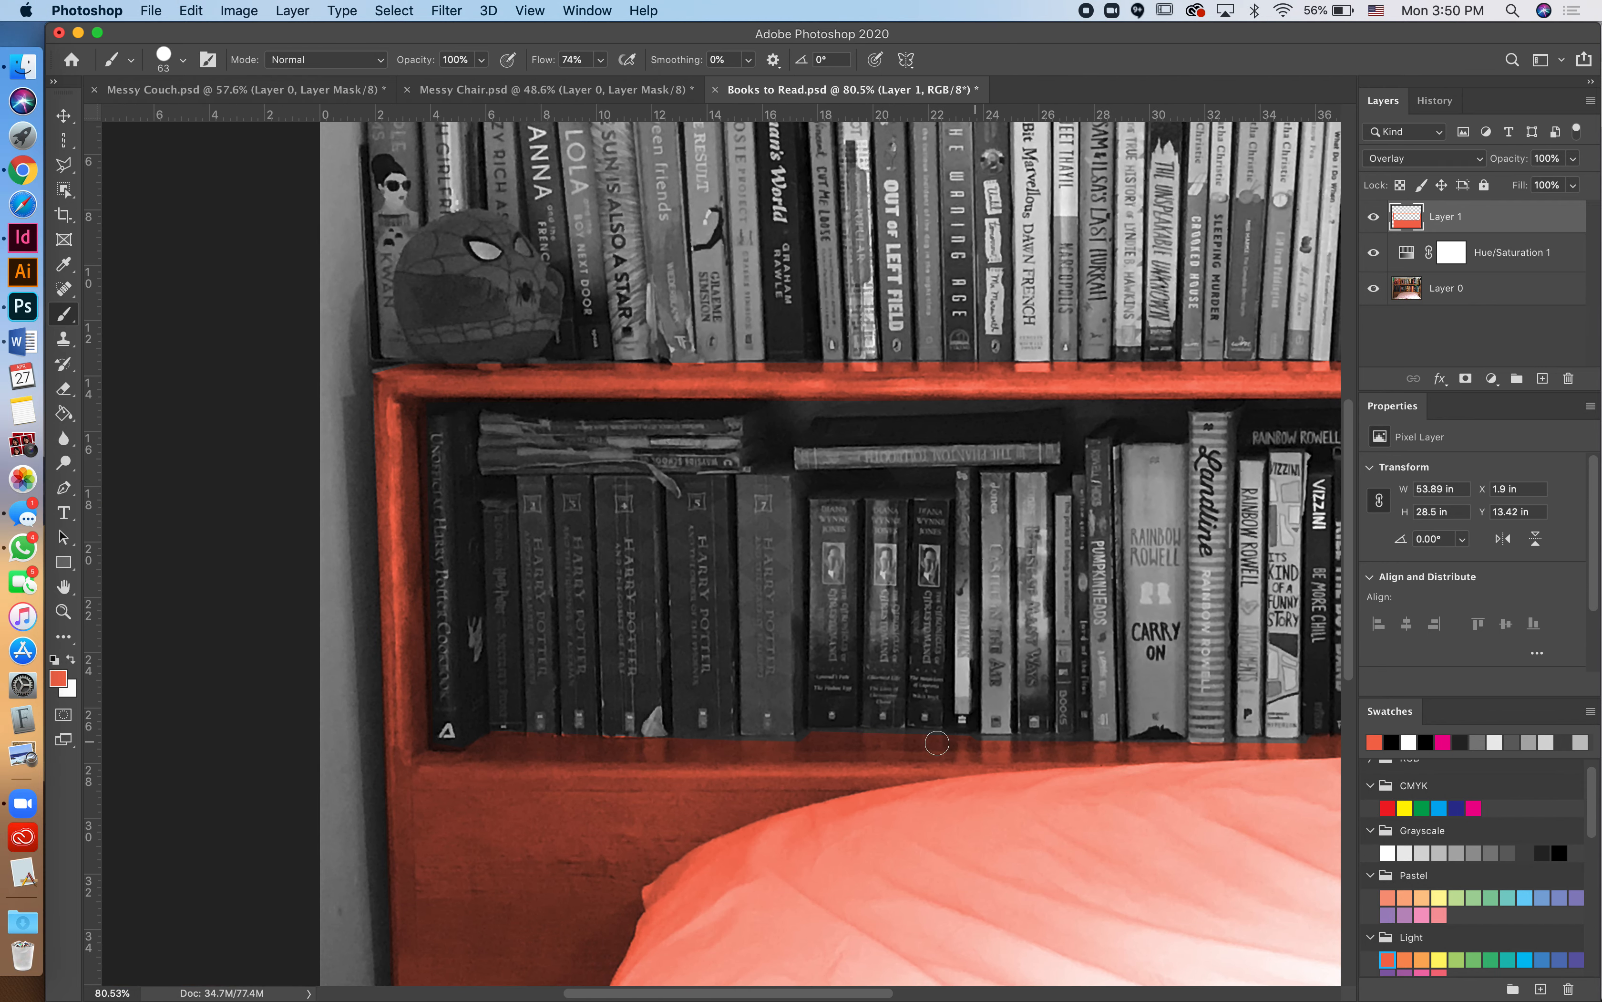
drag(830, 741, 1076, 753)
scroll(955, 788, down, 10)
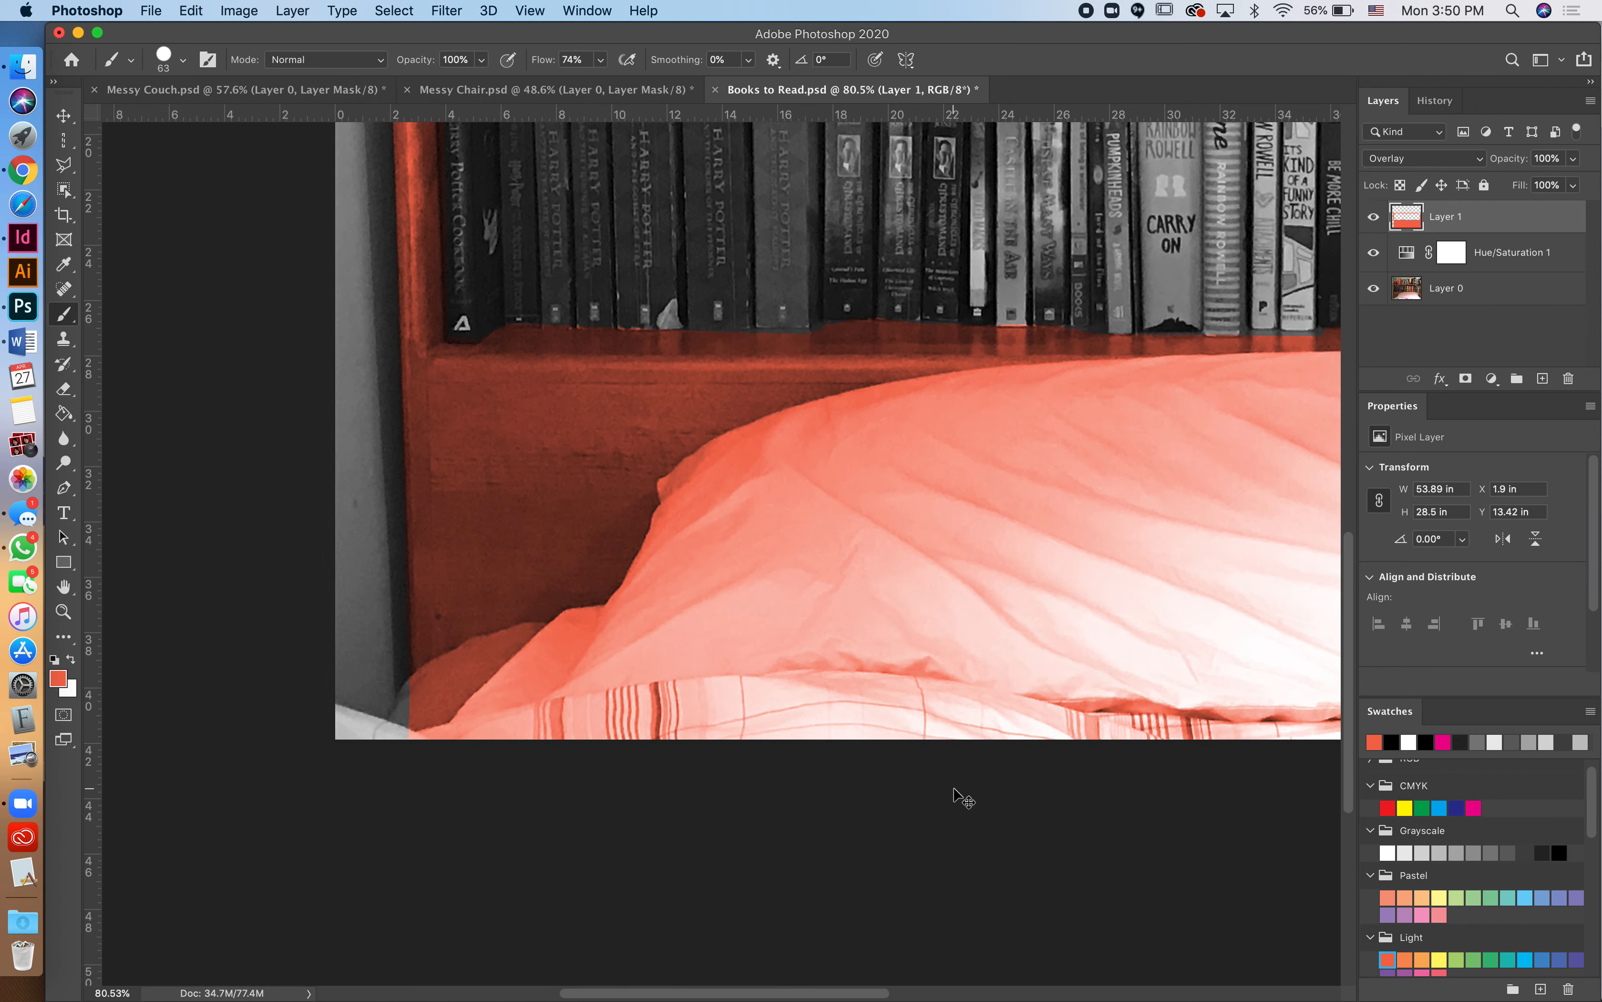
scroll(954, 788, left, 2)
key(super+minus)
key(super+minus)
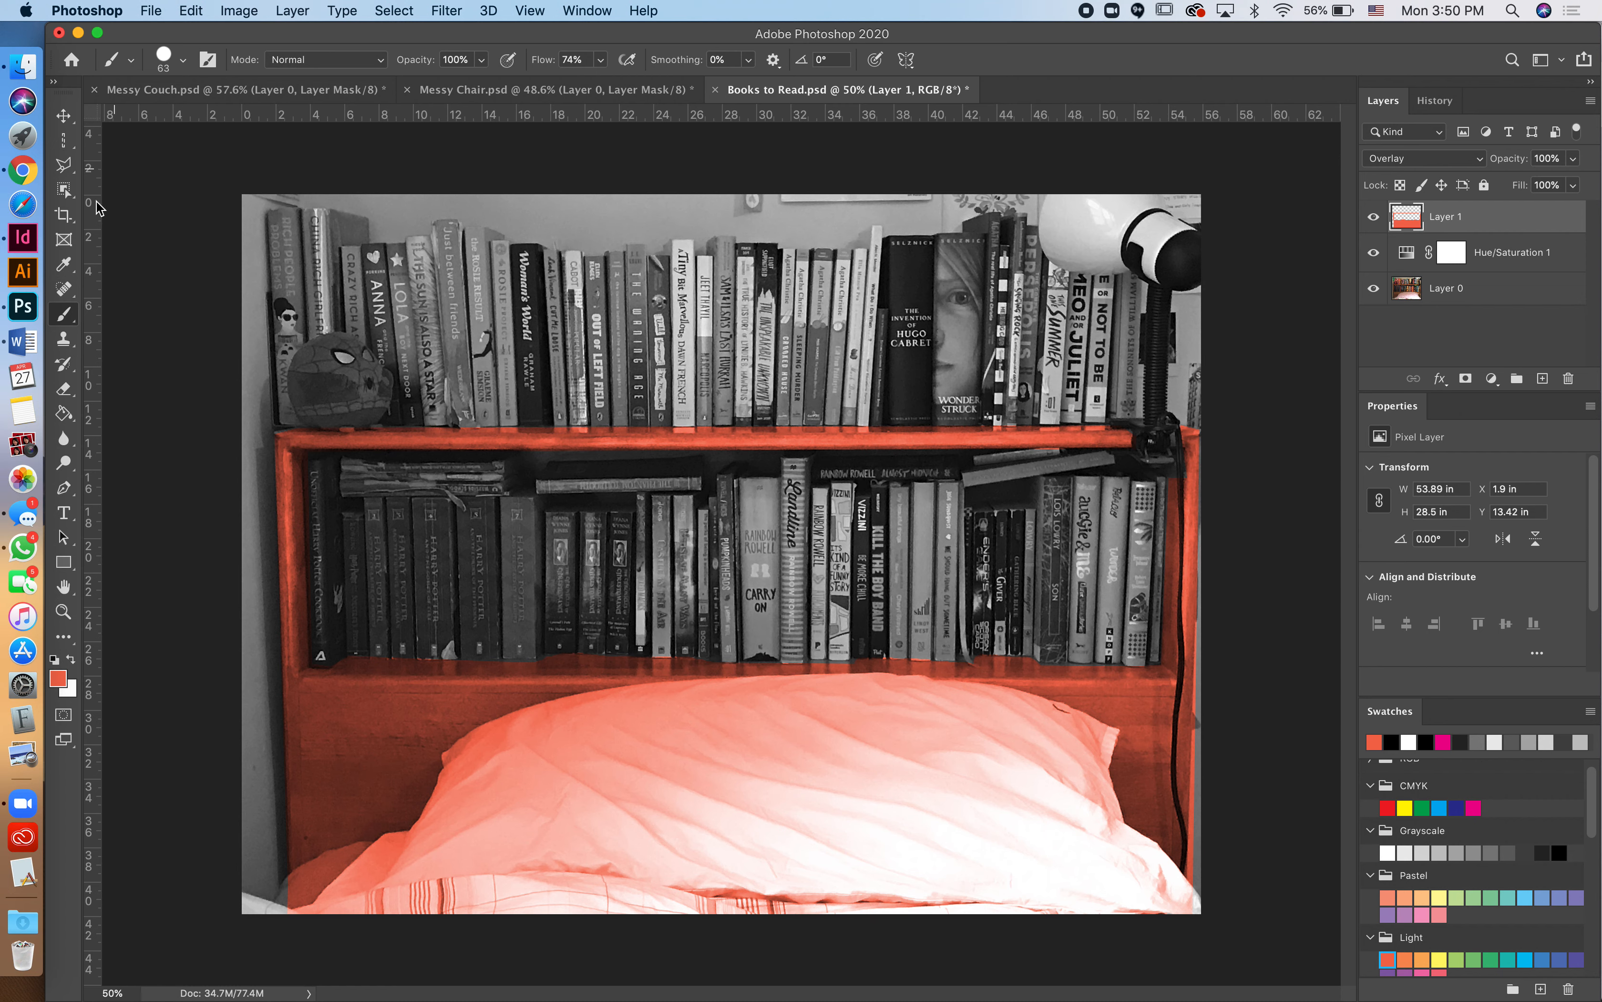
Trace the left side and top edge of the pillow with the Polygonal Lasso, removing the misplaced last point
click(73, 170)
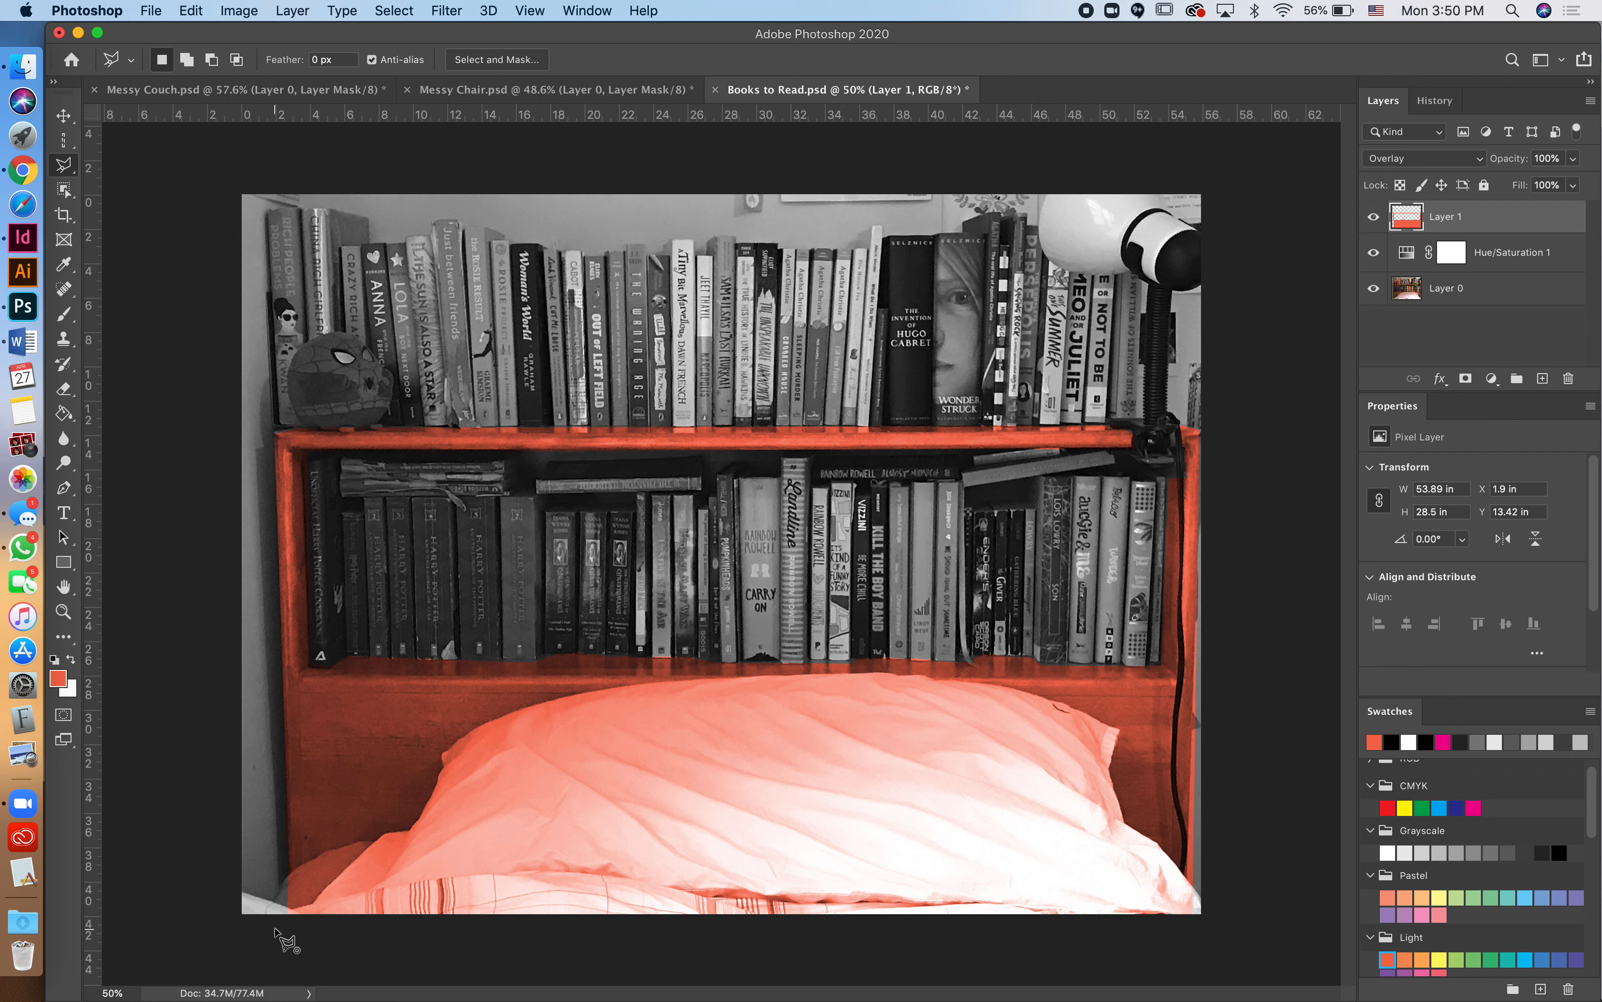
click(274, 928)
click(288, 873)
click(359, 841)
click(409, 829)
click(445, 744)
click(504, 716)
click(531, 702)
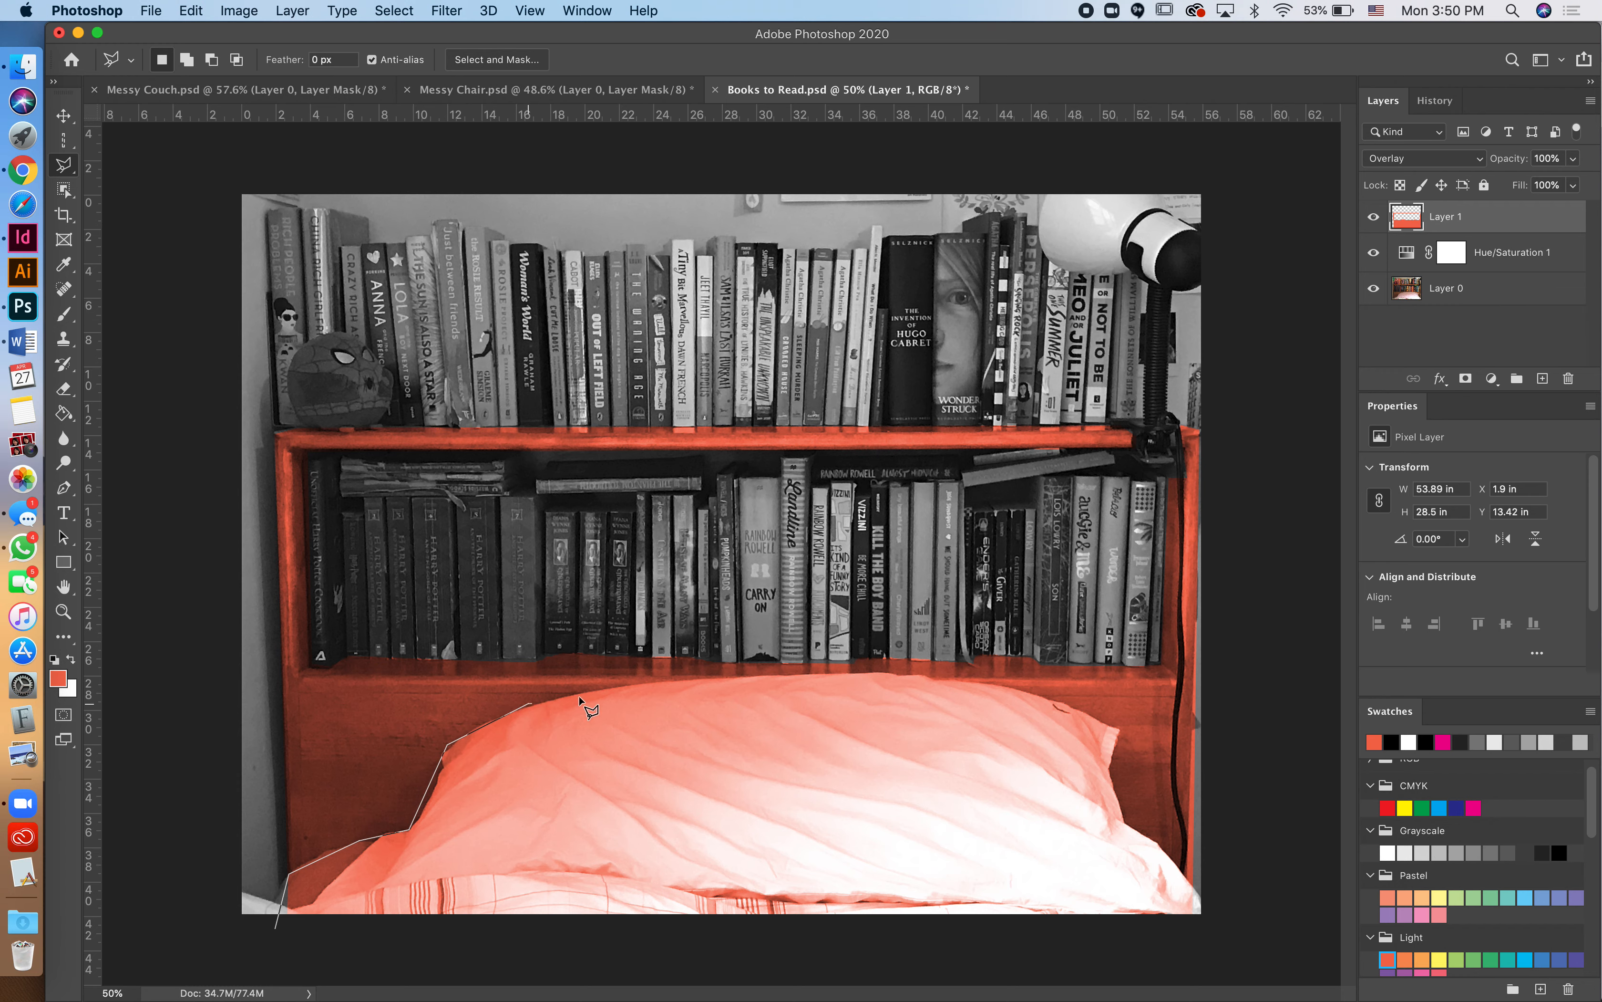
click(718, 676)
click(935, 676)
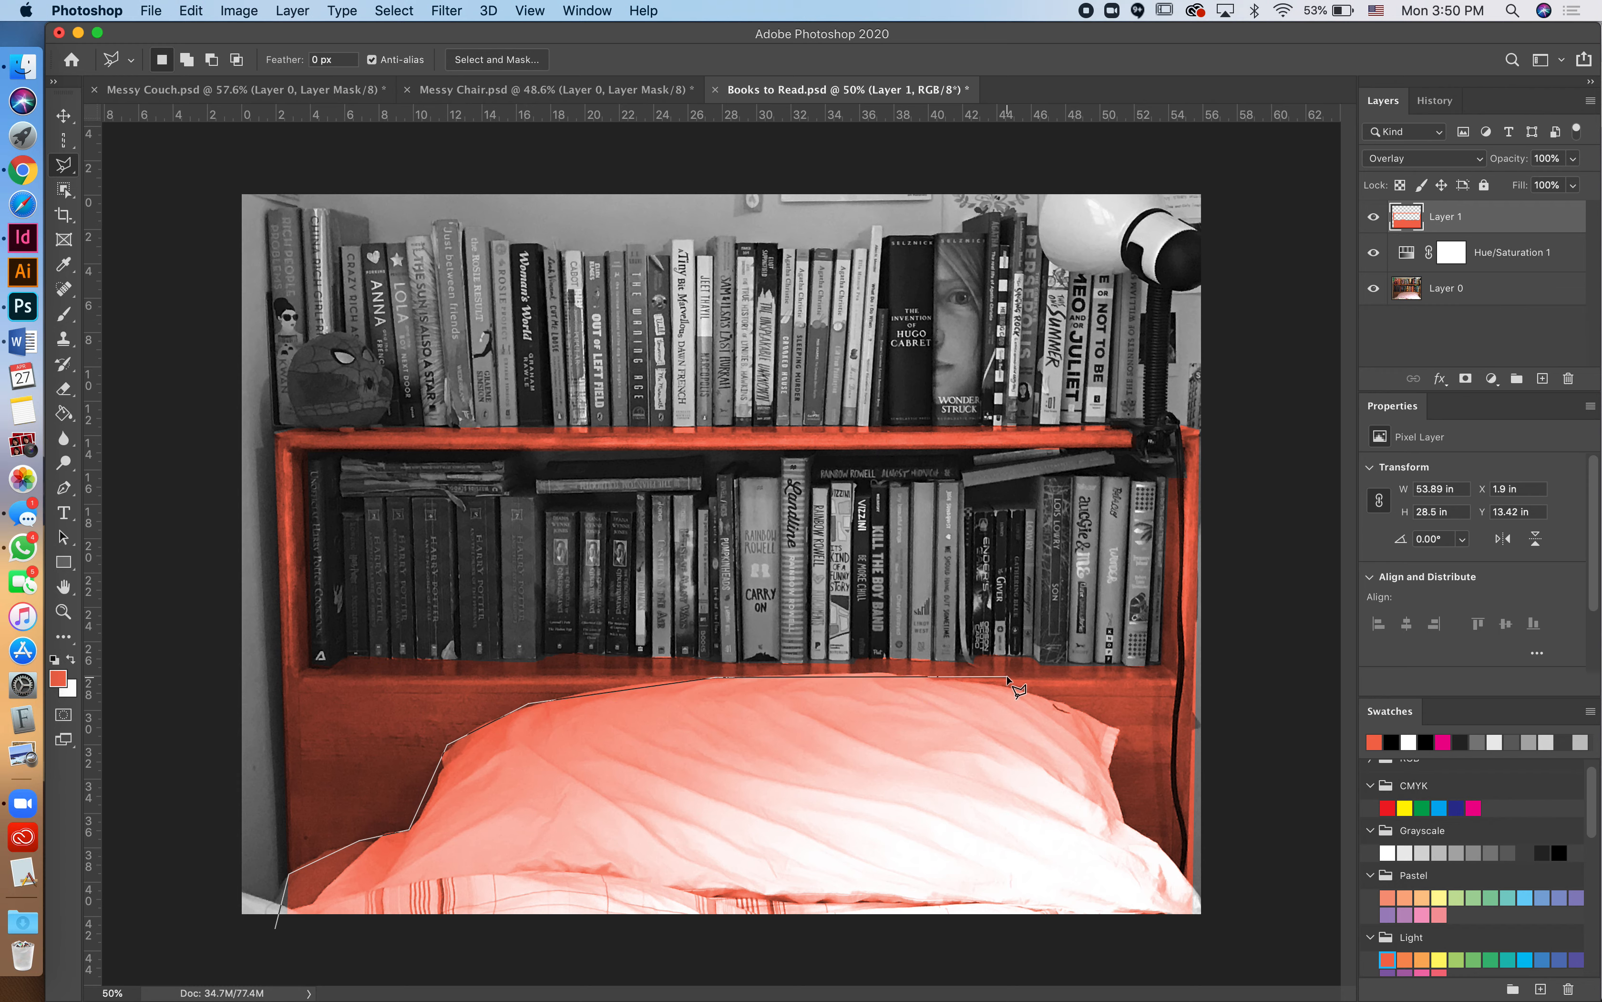
key(BackSpace)
Close the outline around the pillow's right side and below the bedding, delete the red inside it, deselect and save the document
click(899, 674)
click(1028, 688)
click(1119, 727)
click(1112, 769)
click(1126, 820)
click(1161, 843)
click(1211, 904)
click(1204, 937)
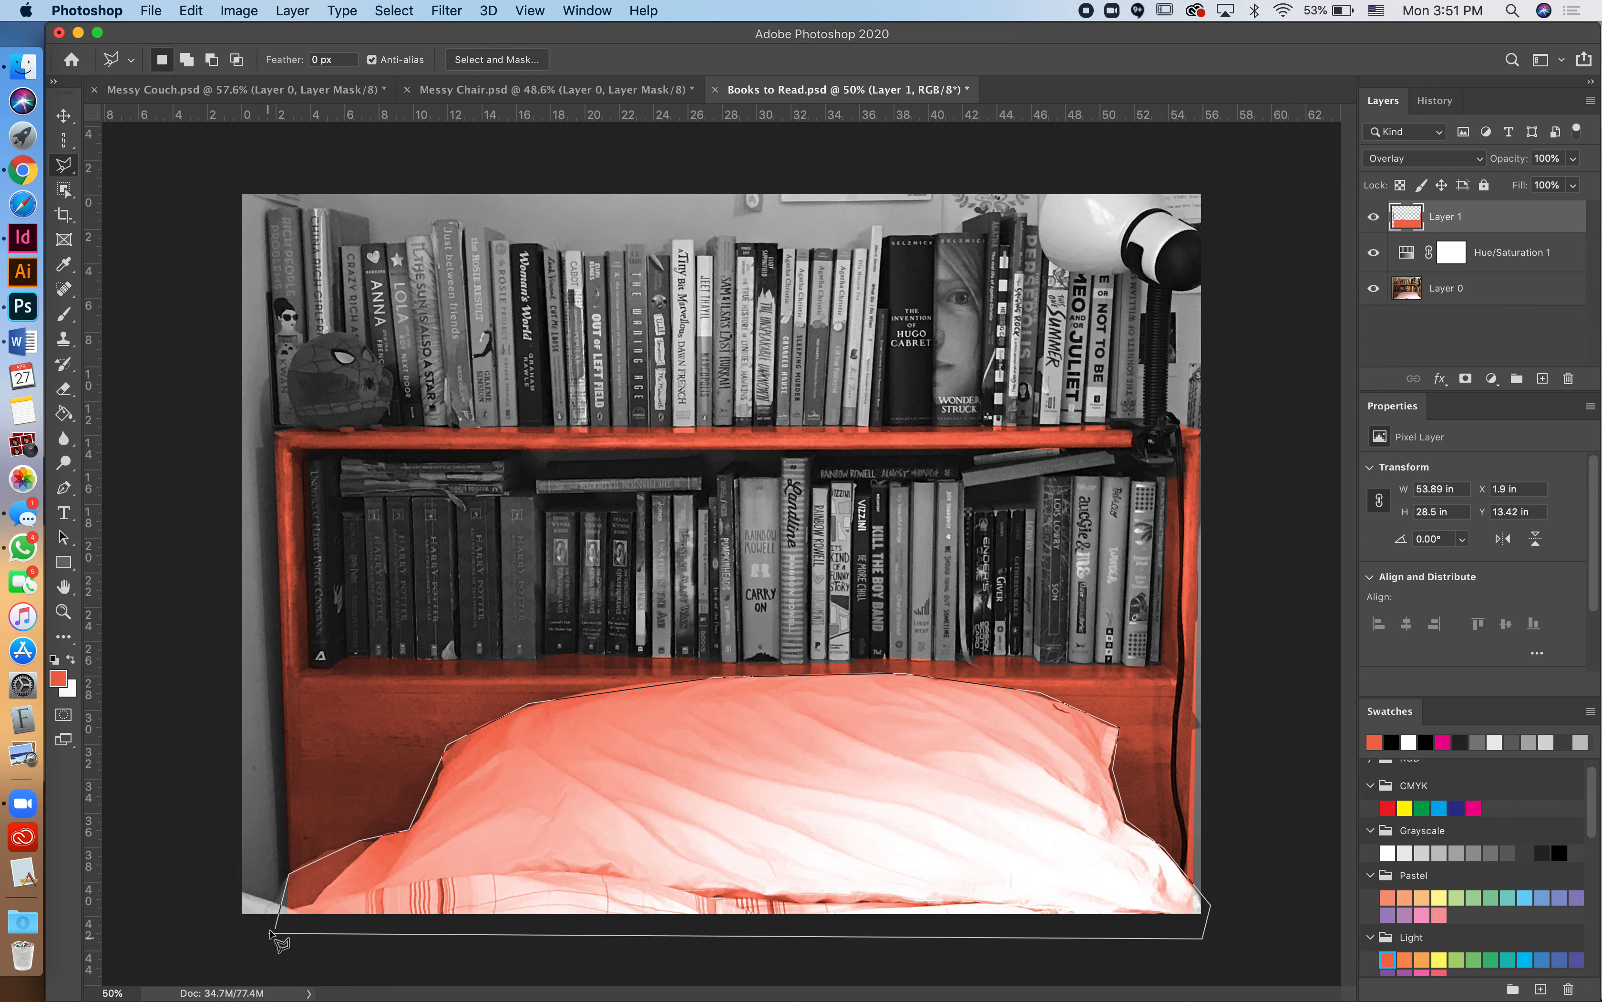
click(274, 932)
key(Delete)
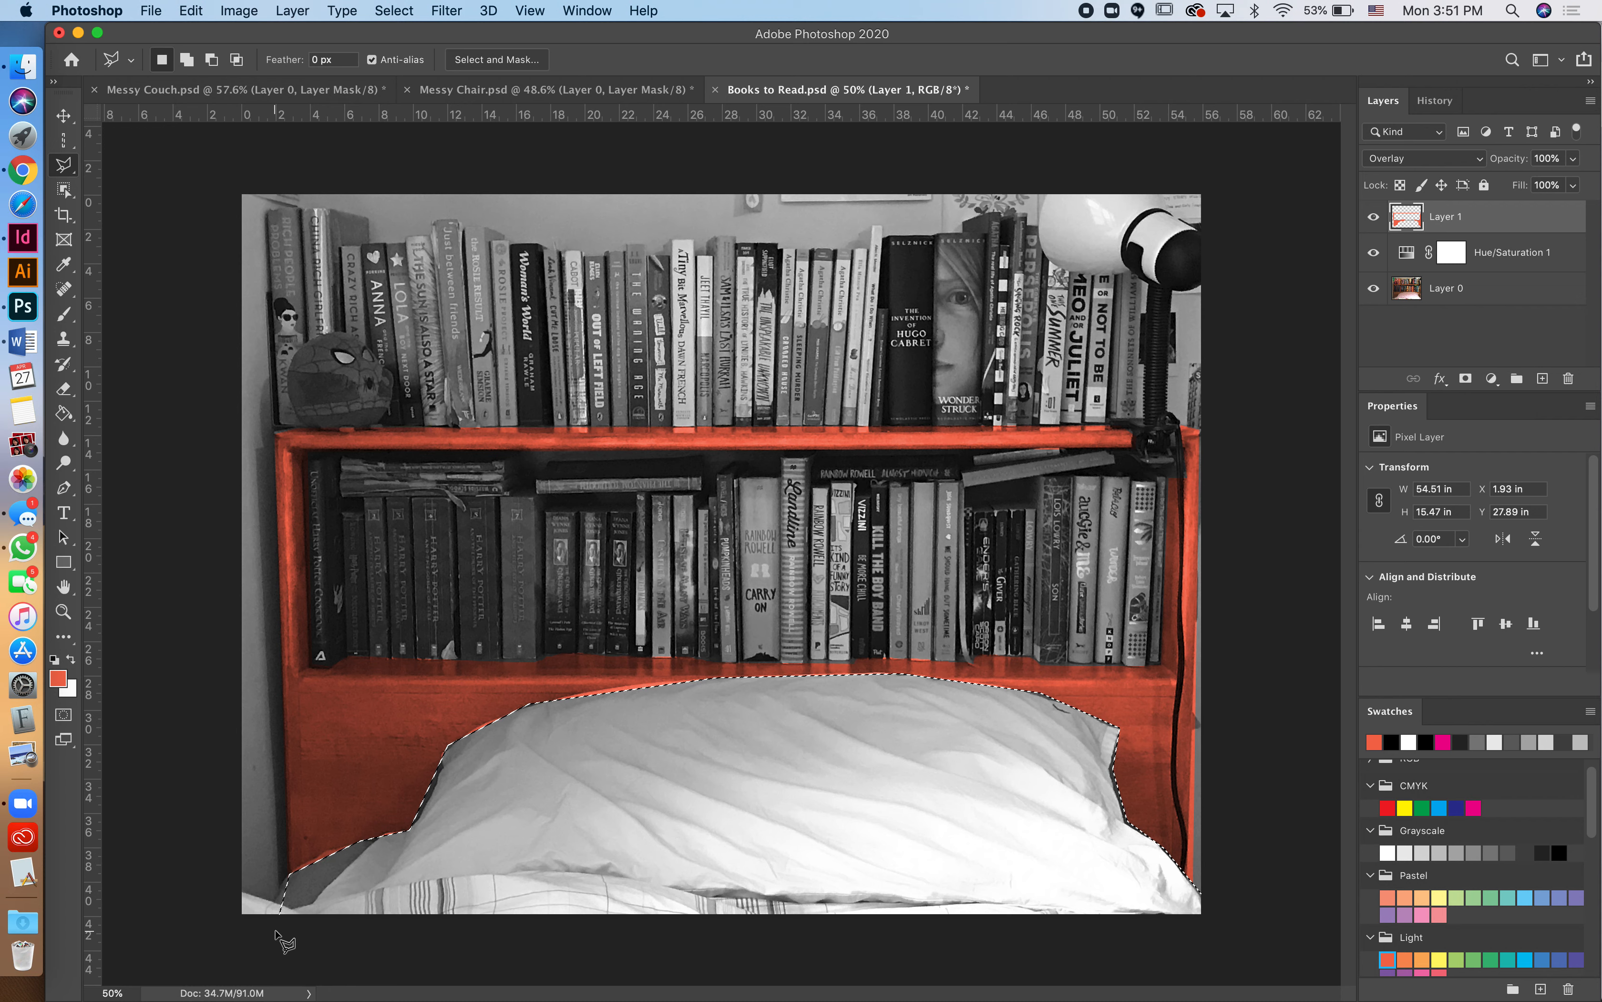
key(super+d)
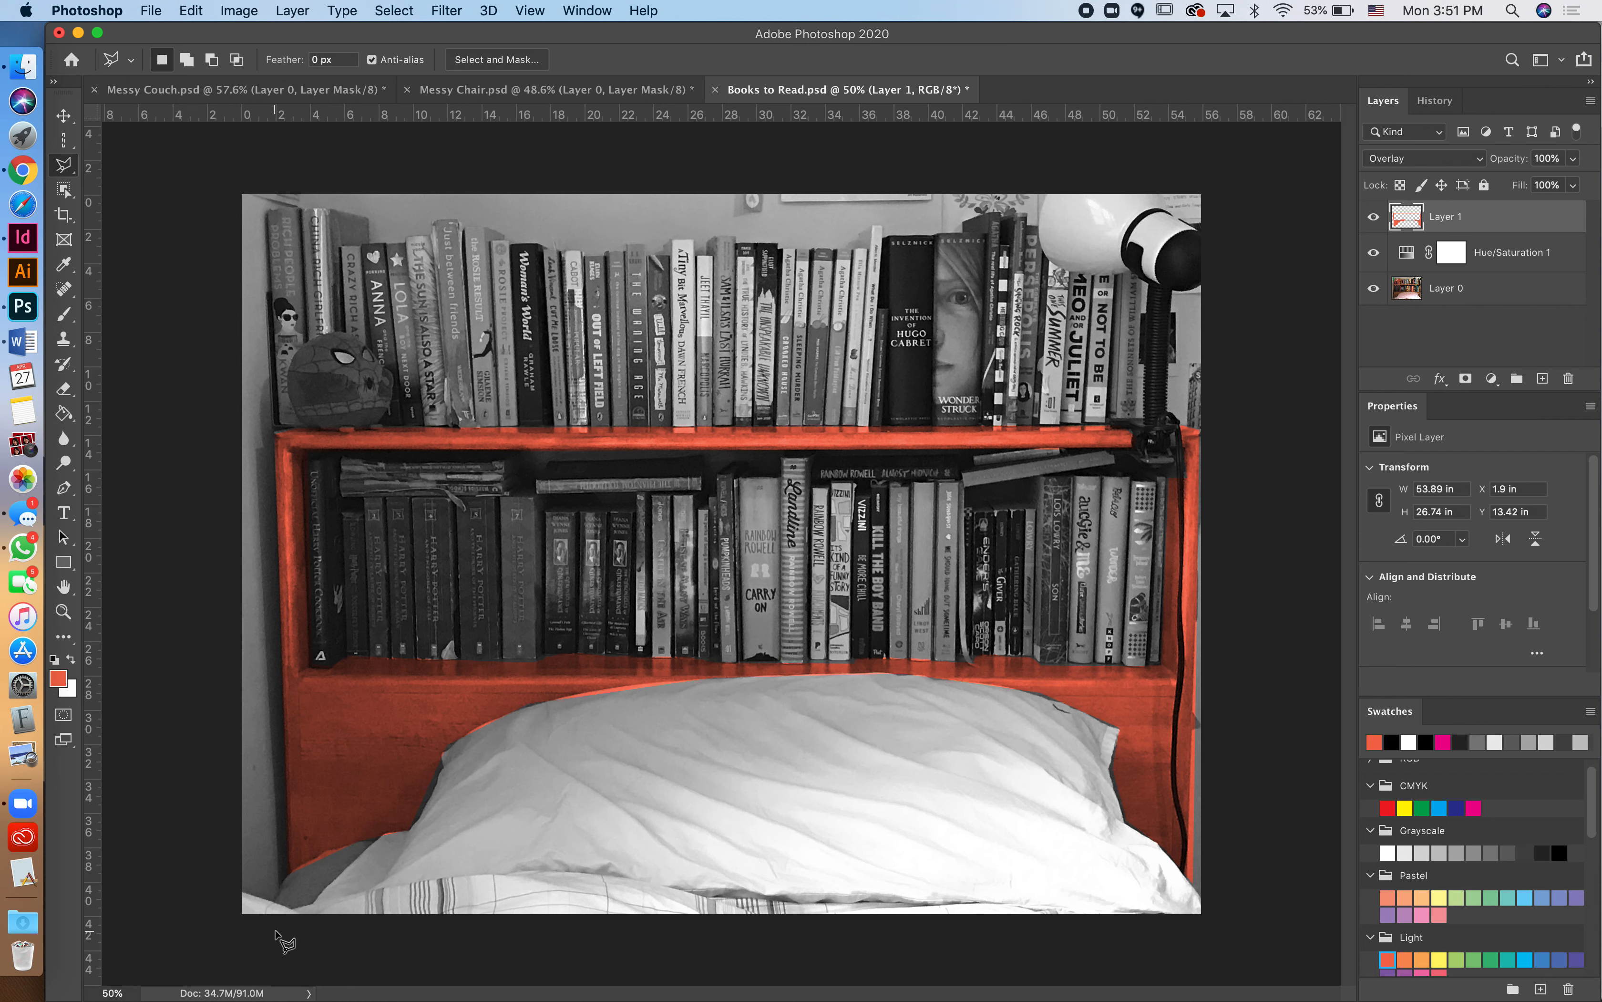
key(super+s)
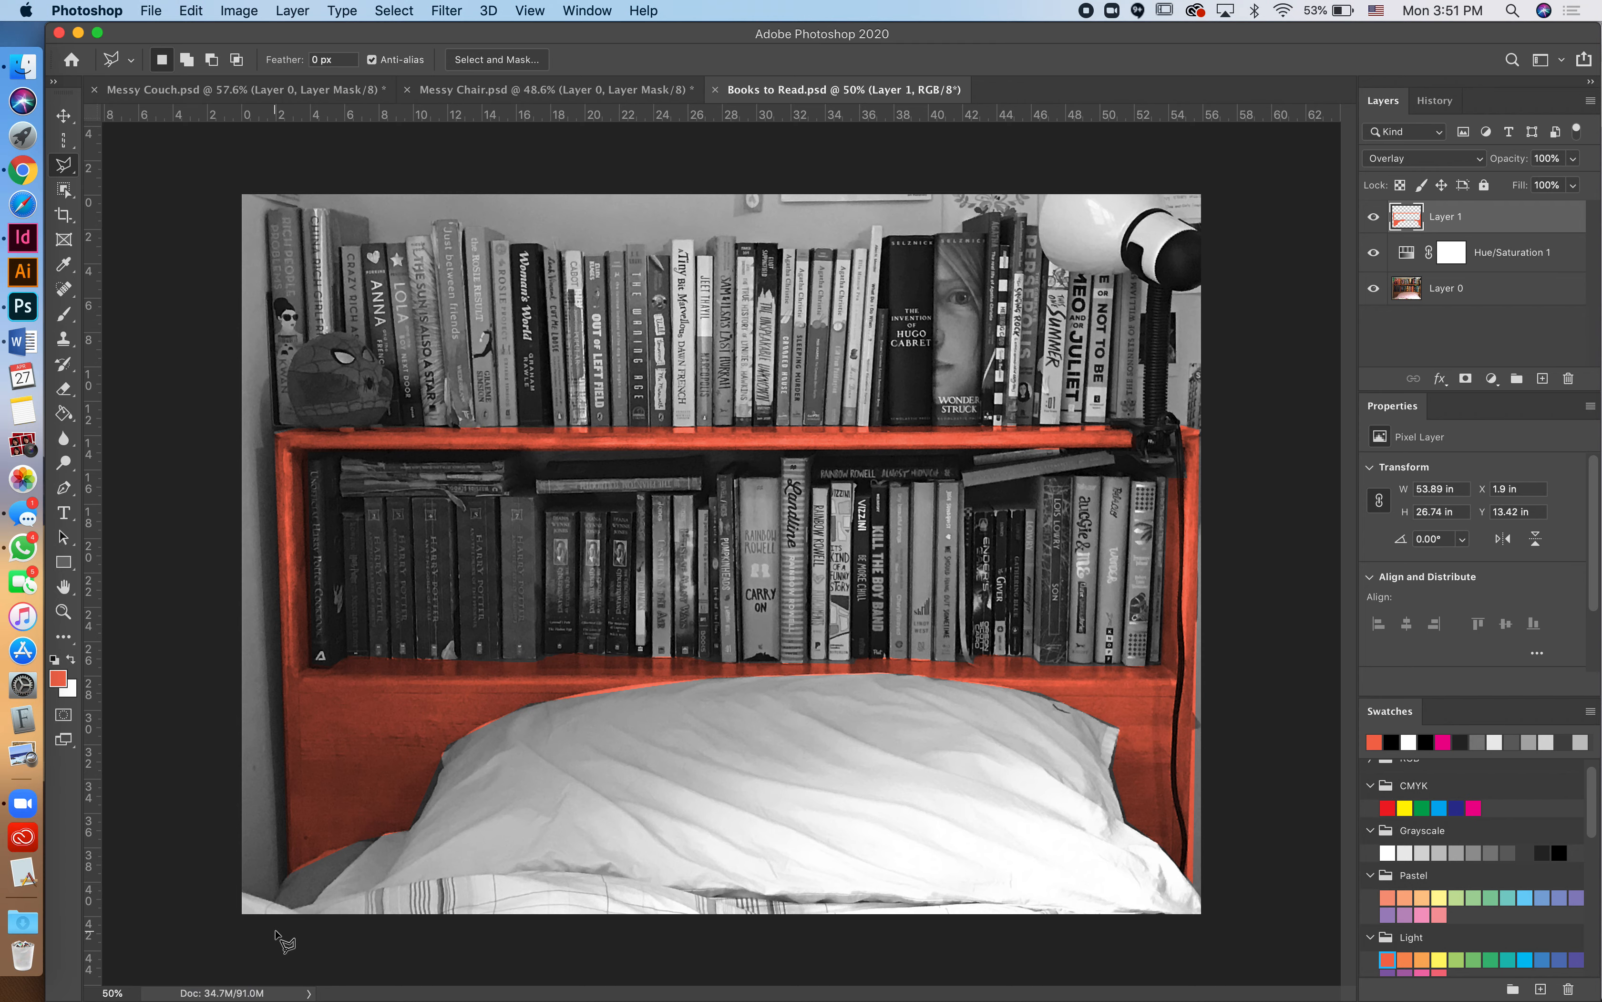